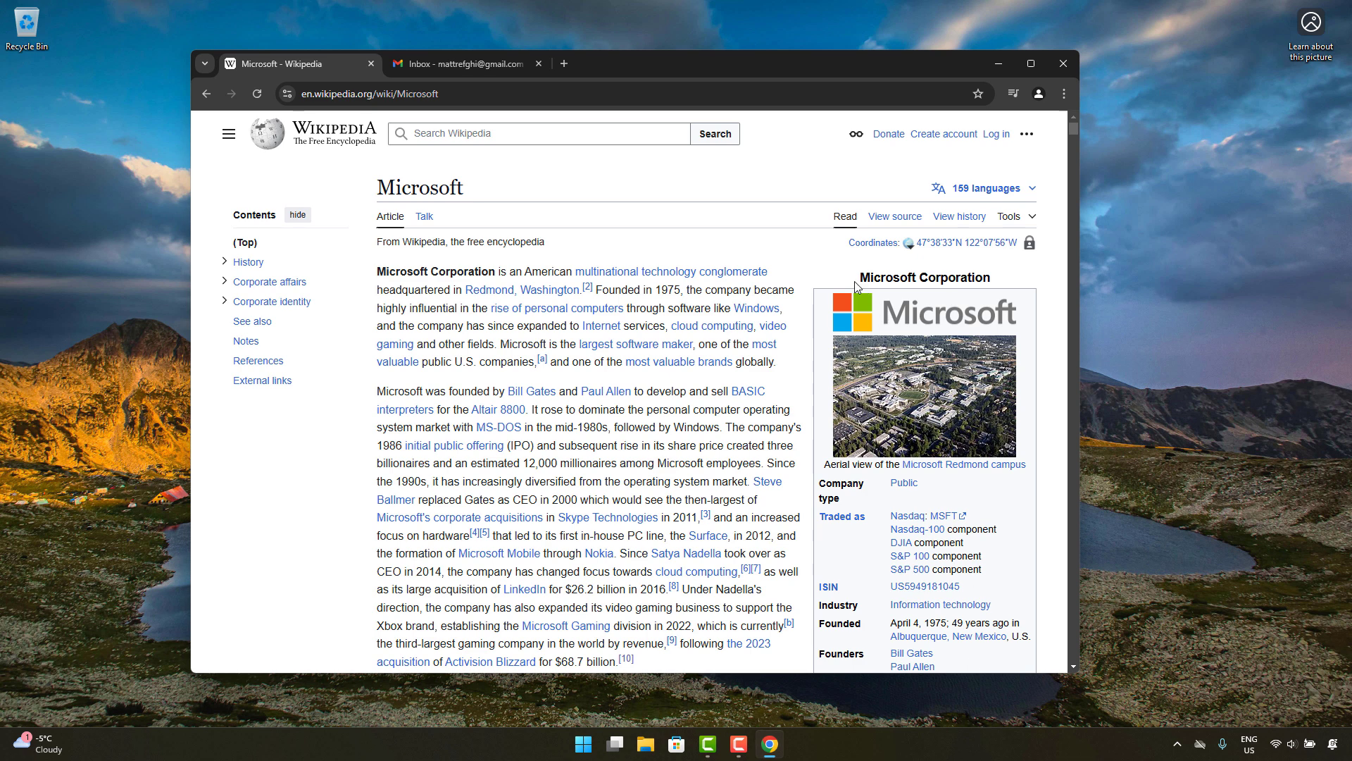
Copy the Microsoft Corporation infobox from its heading down to the 'S&P 500 component' listing.
drag(854, 281, 992, 574)
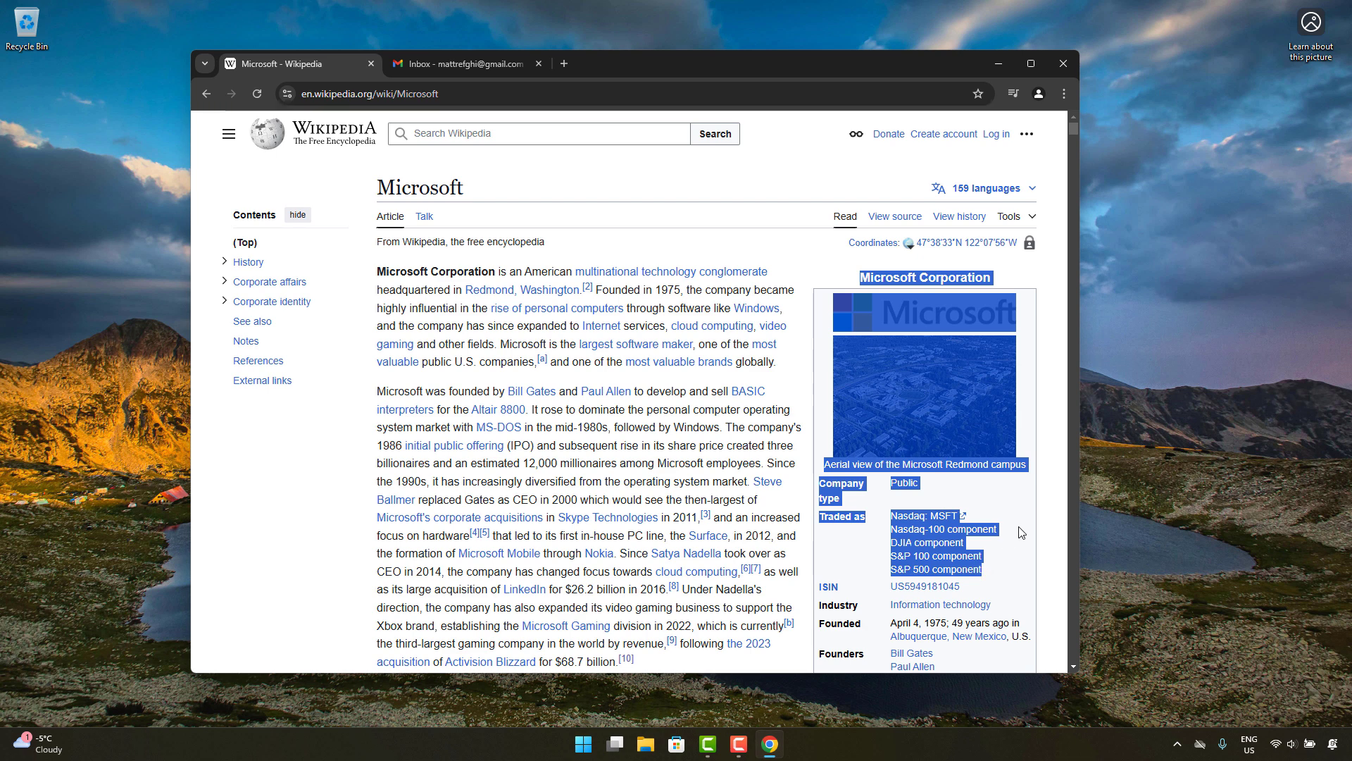
key(ctrl+c)
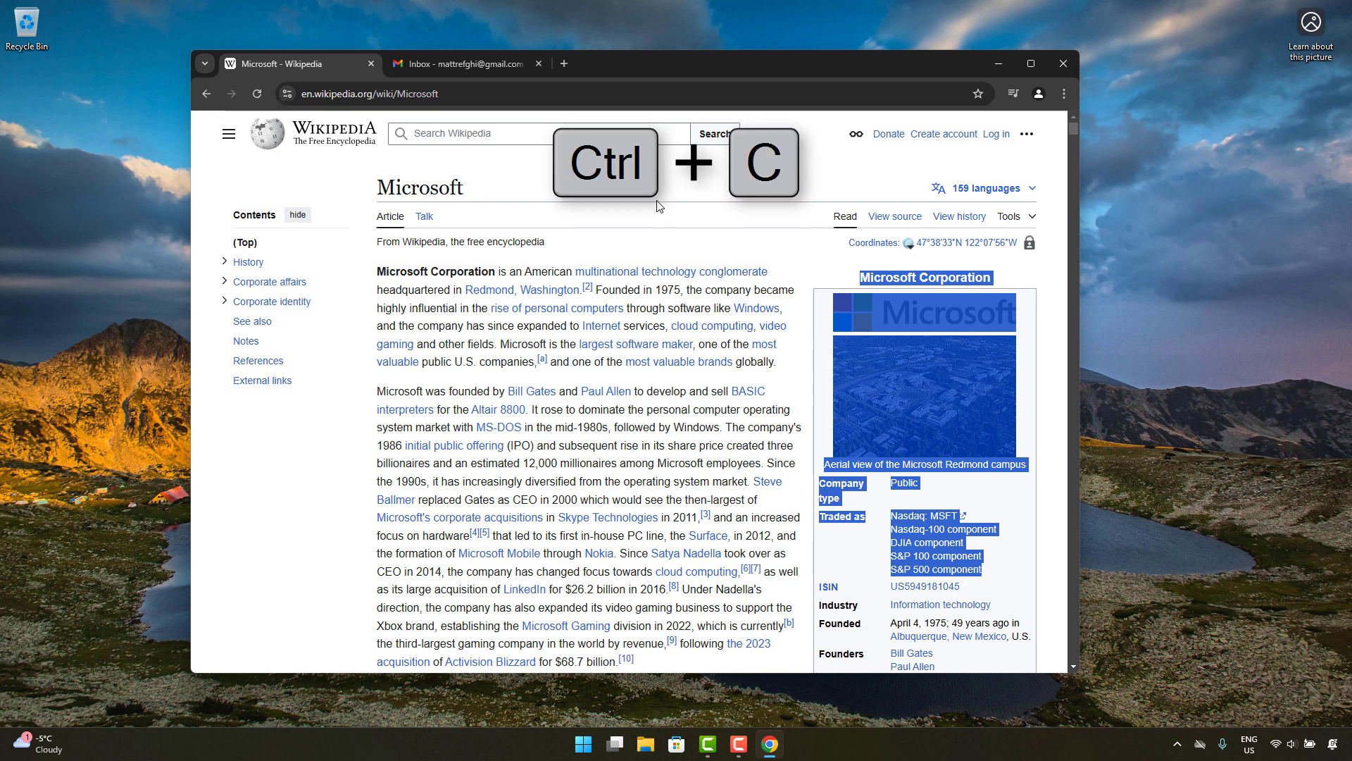
Compose a new Gmail message and paste the copied infobox into the body as plain text with Ctrl+Shift+V.
click(462, 65)
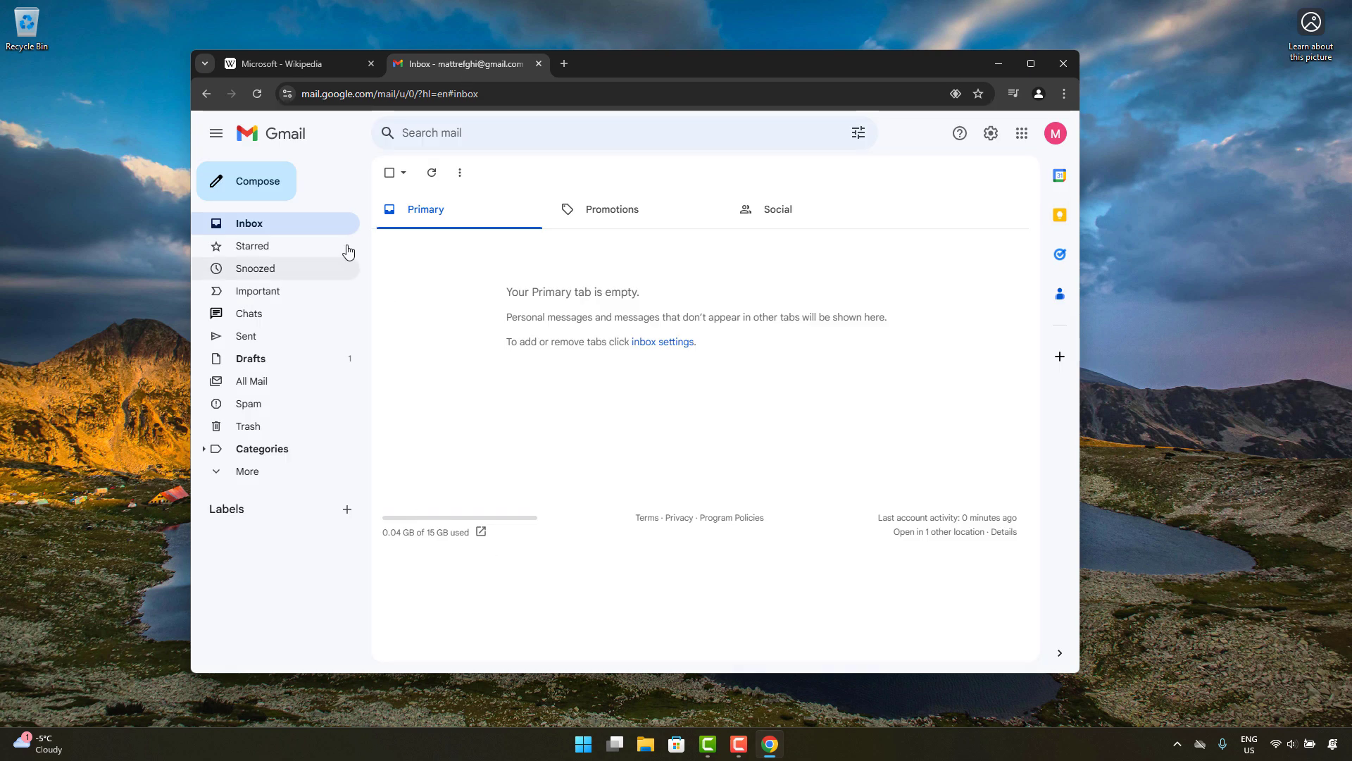
click(252, 181)
click(651, 390)
key(ctrl+v)
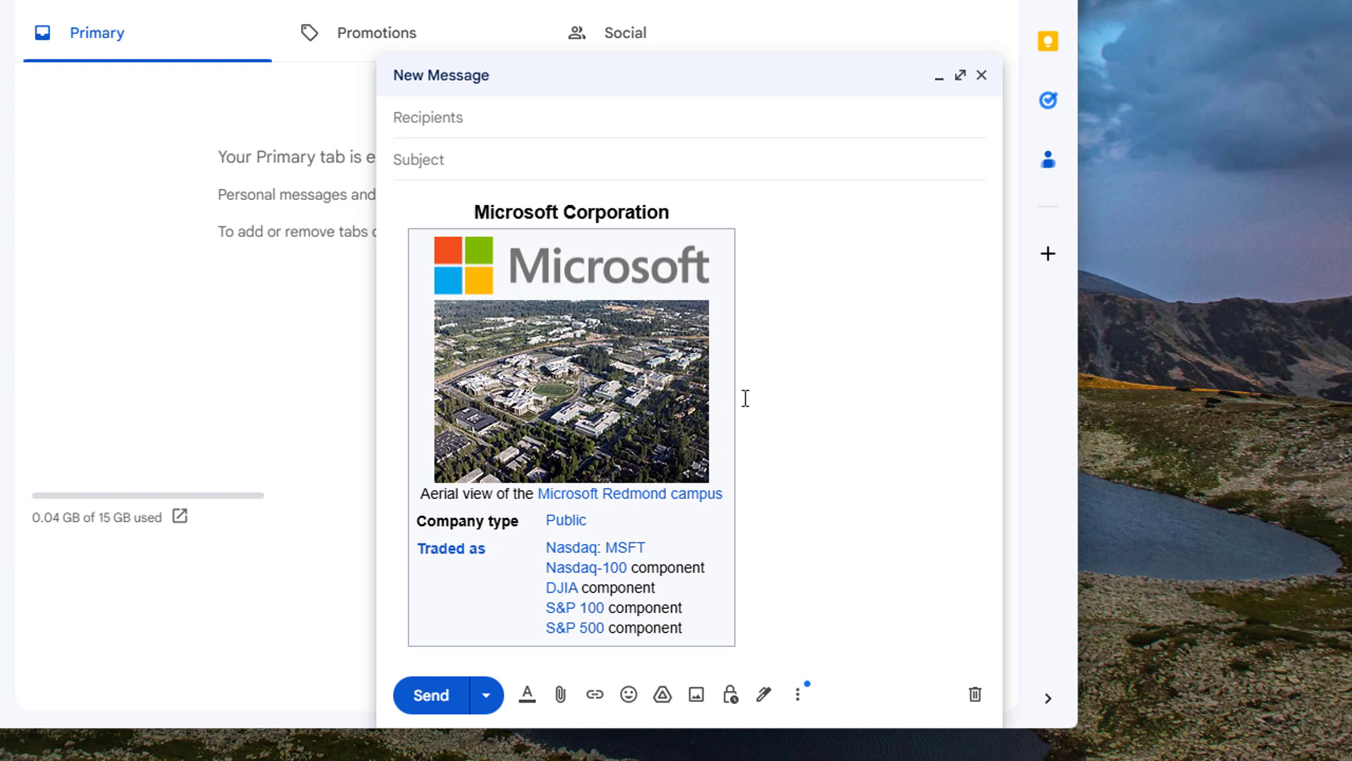
key(ctrl+z)
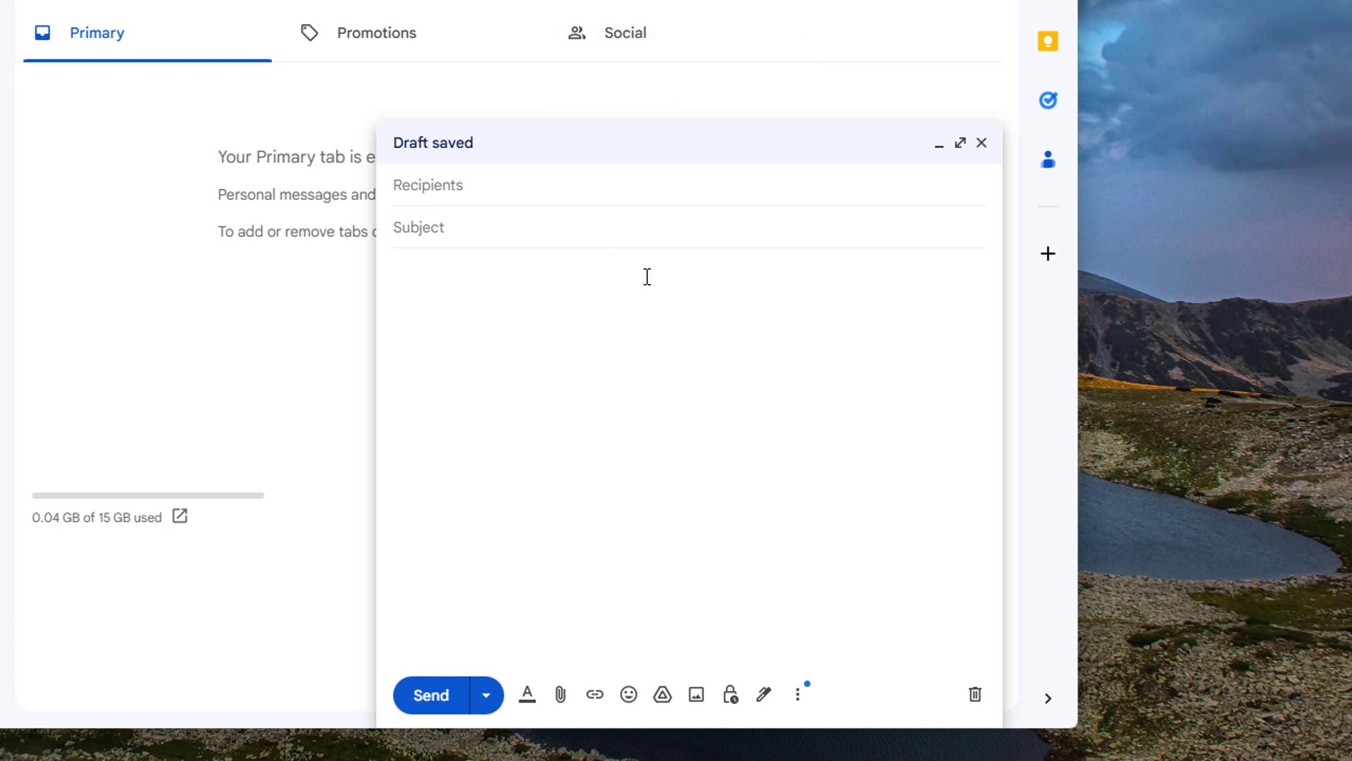
key(ctrl+shift+v)
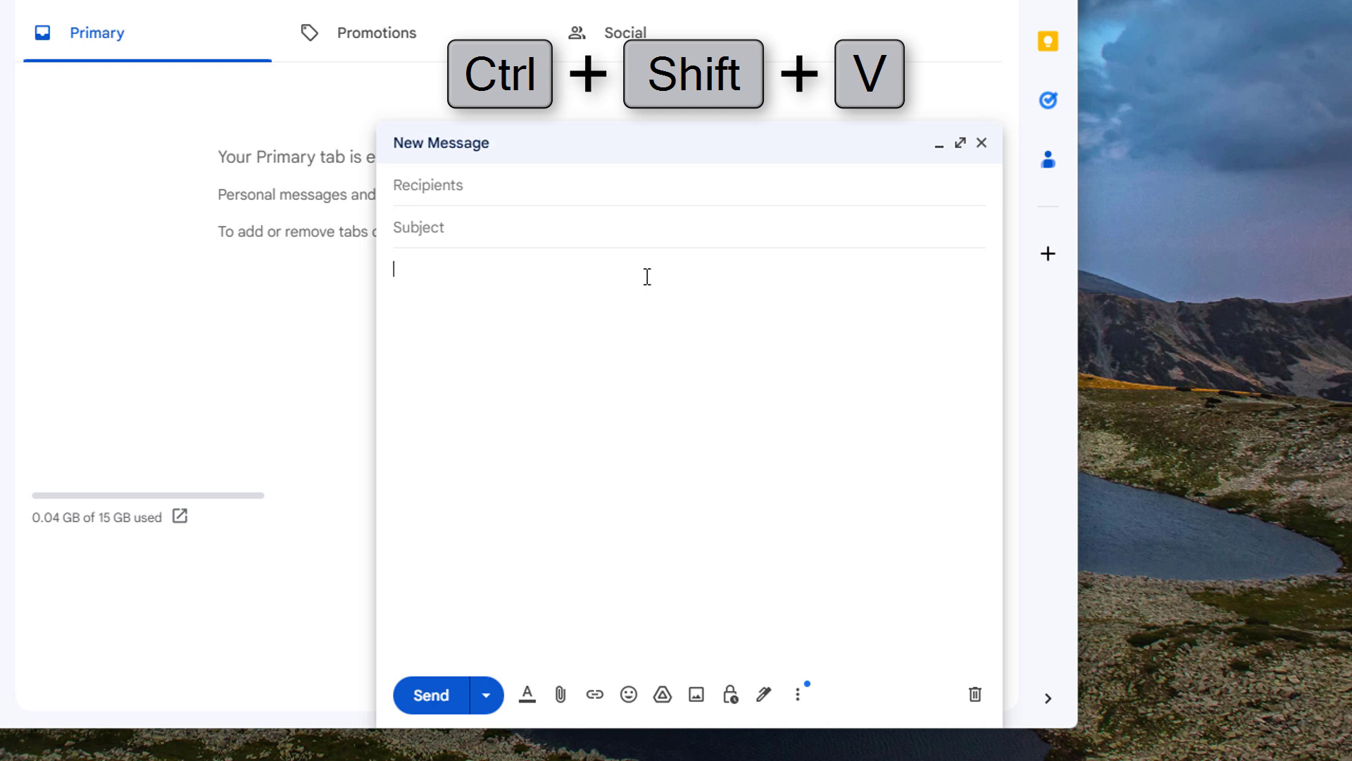
key(ctrl+shift+v)
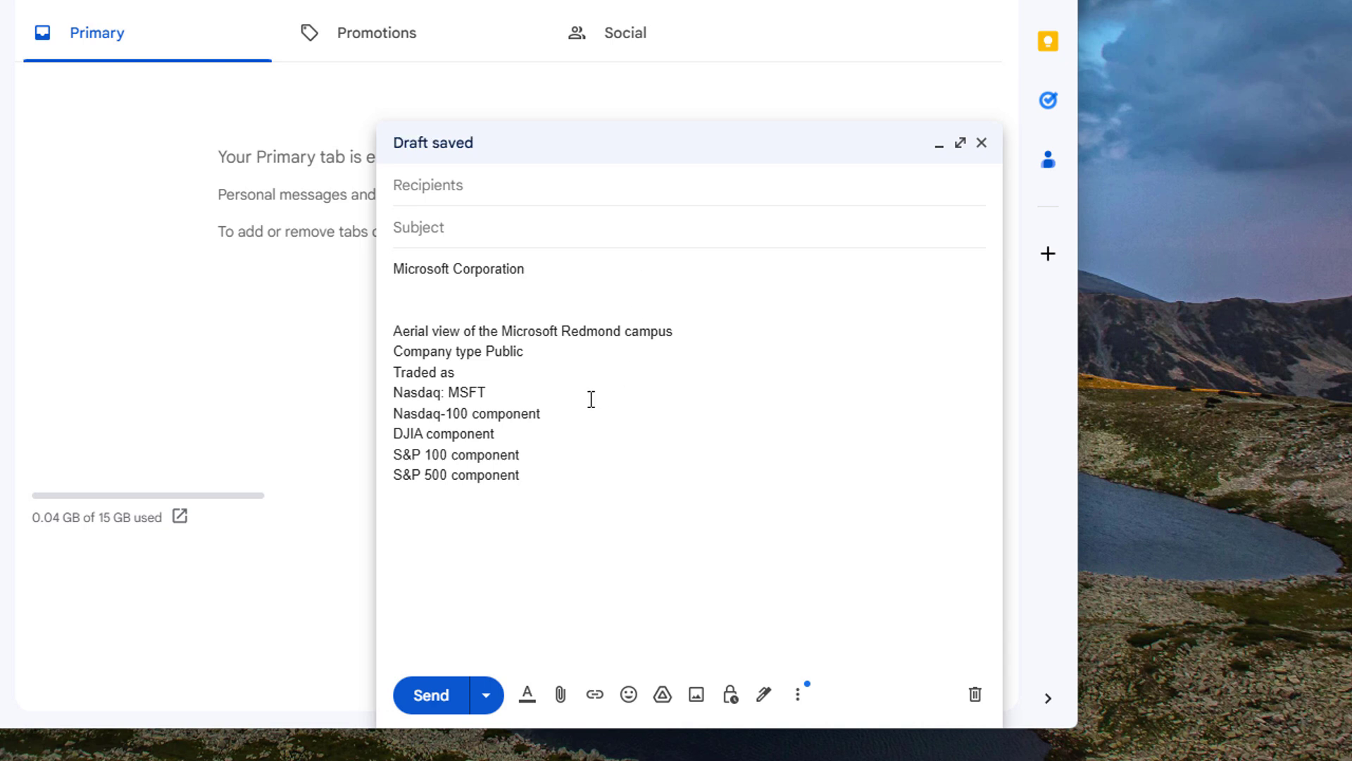
Clear the draft body and copy the Microsoft article's first paragraph from Wikipedia.
key(ctrl+z)
key(alt+Tab)
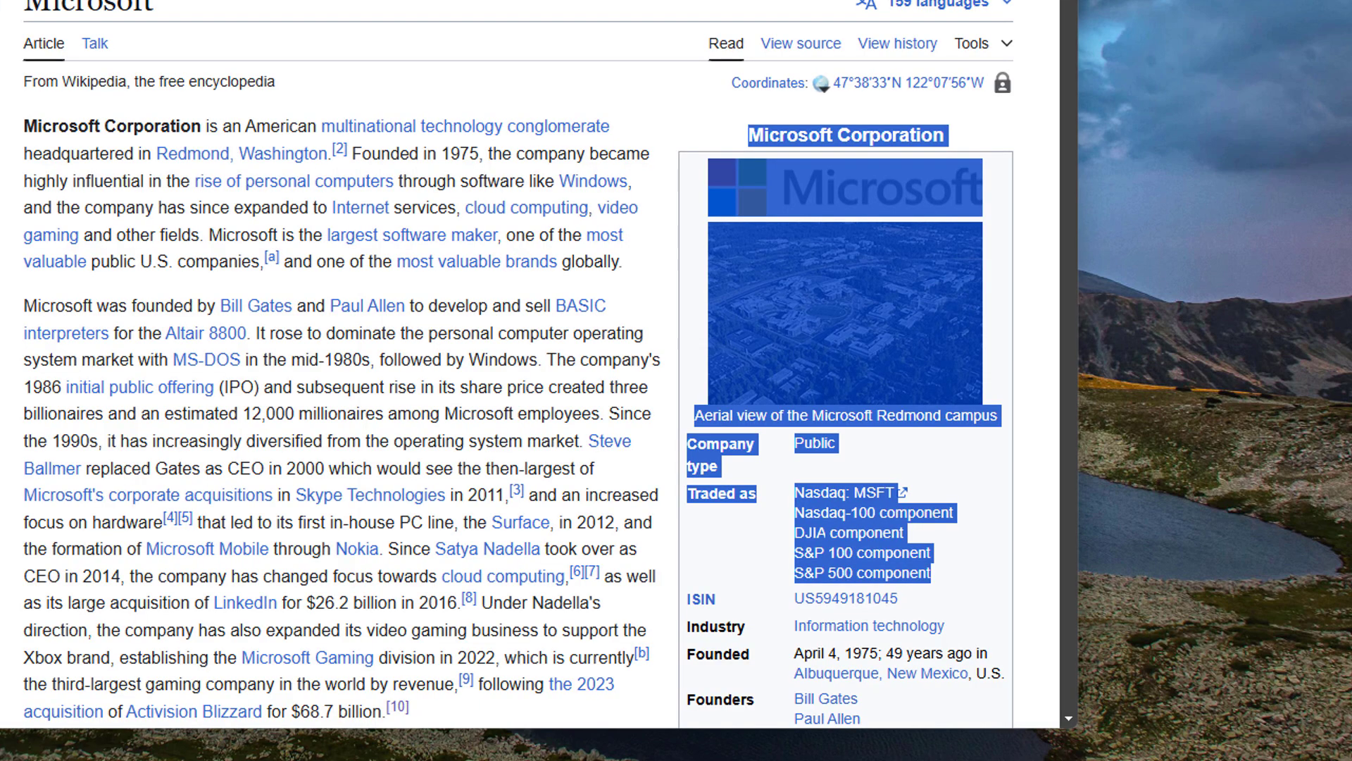
drag(21, 125, 631, 275)
key(ctrl+c)
Paste the paragraph into the Gmail draft, undo the formatted version, and paste it as plain text.
key(alt+Tab)
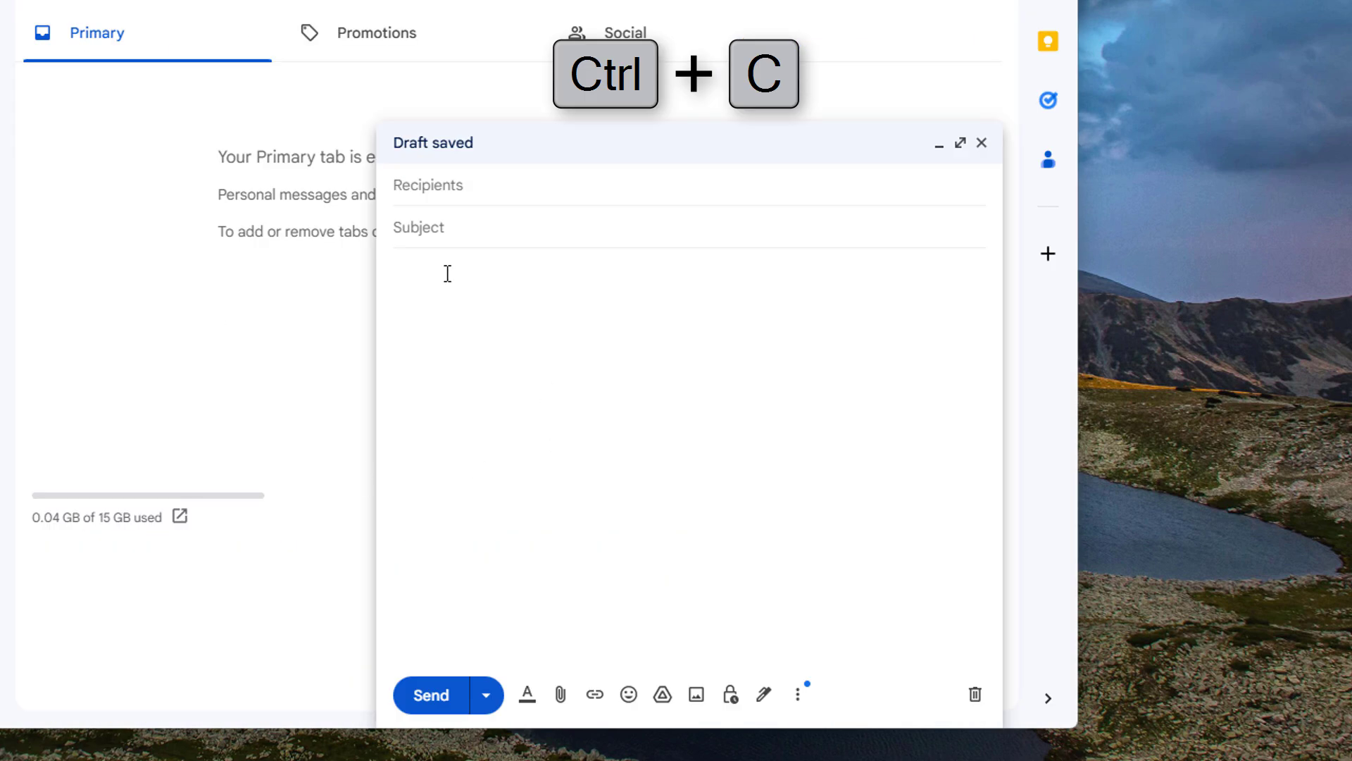
key(ctrl+v)
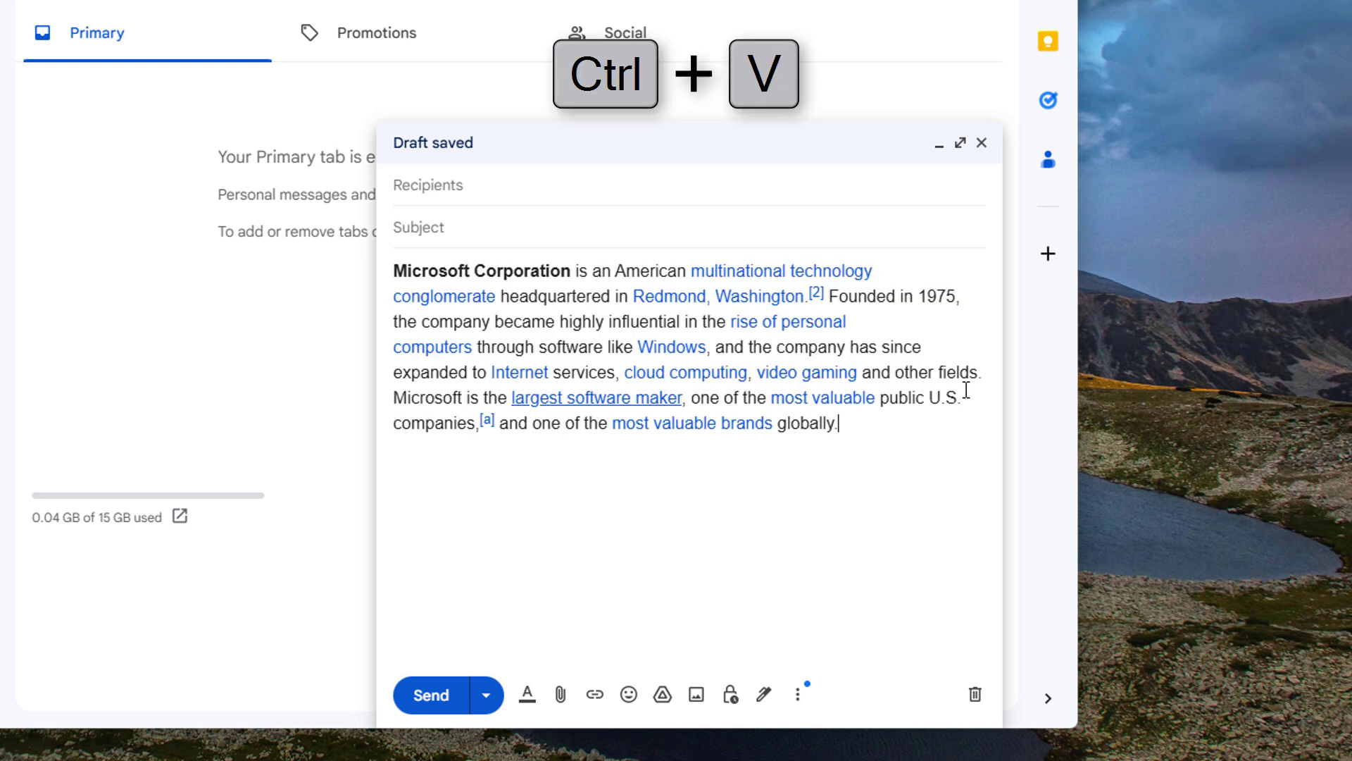
key(ctrl+z)
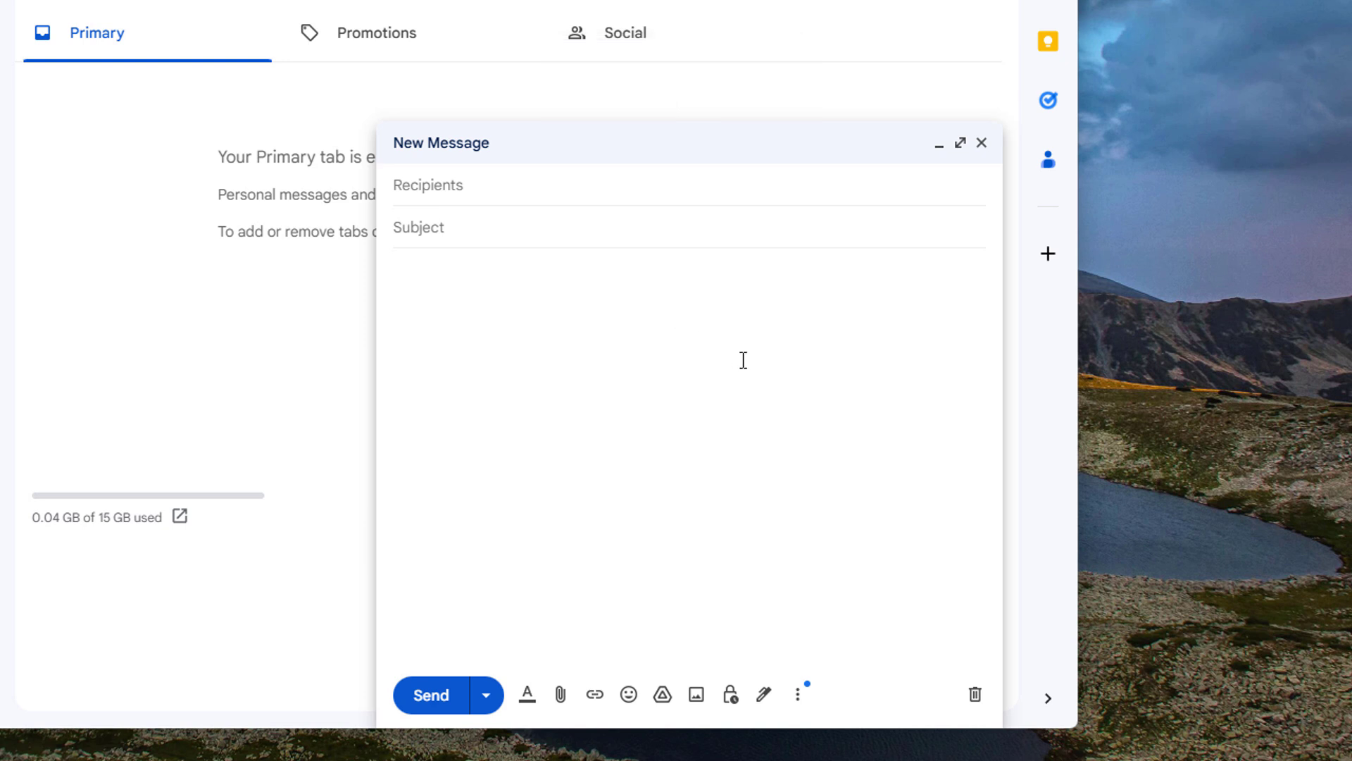
key(ctrl+shift+v)
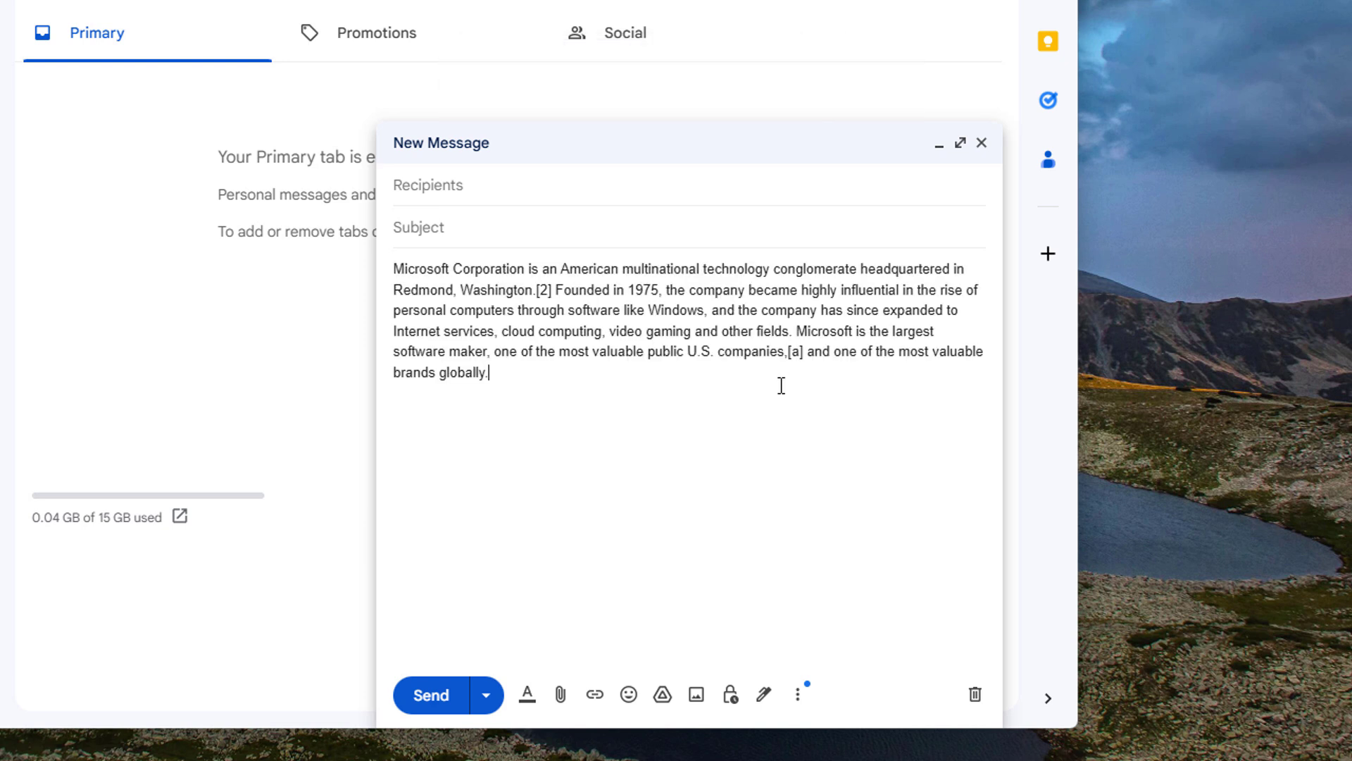
Compare the draft's [2] and [a] footnote markers with the references in the Wikipedia paragraph.
double_click(544, 289)
click(549, 309)
key(ctrl+Tab)
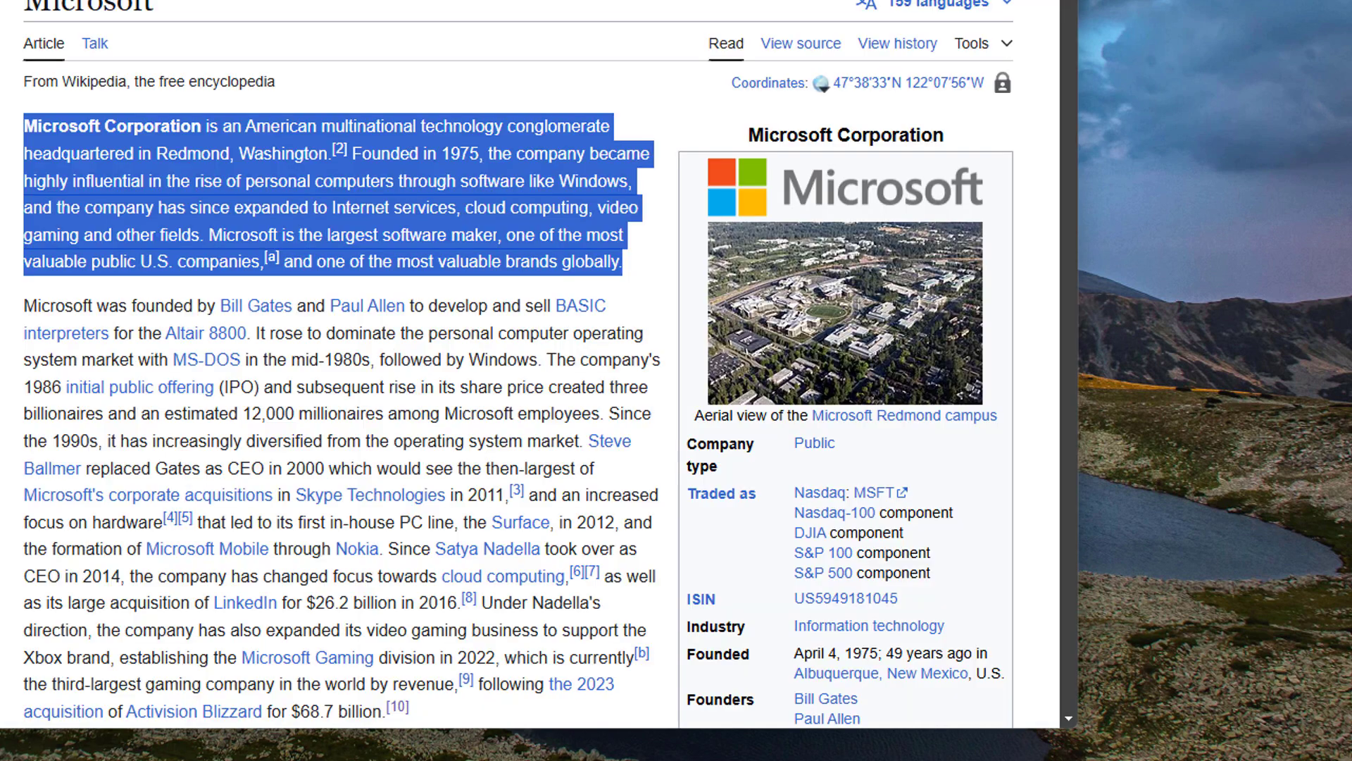
click(494, 312)
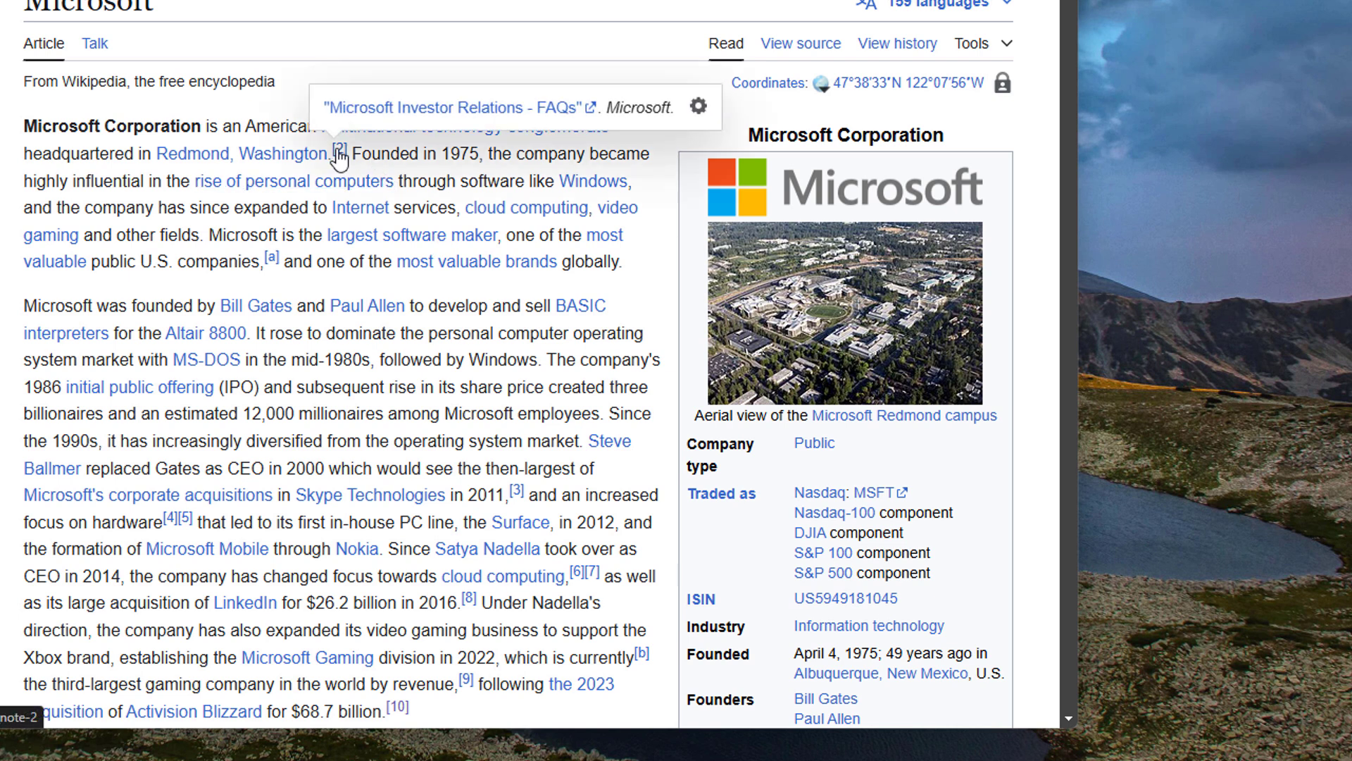
mouse_move(273, 259)
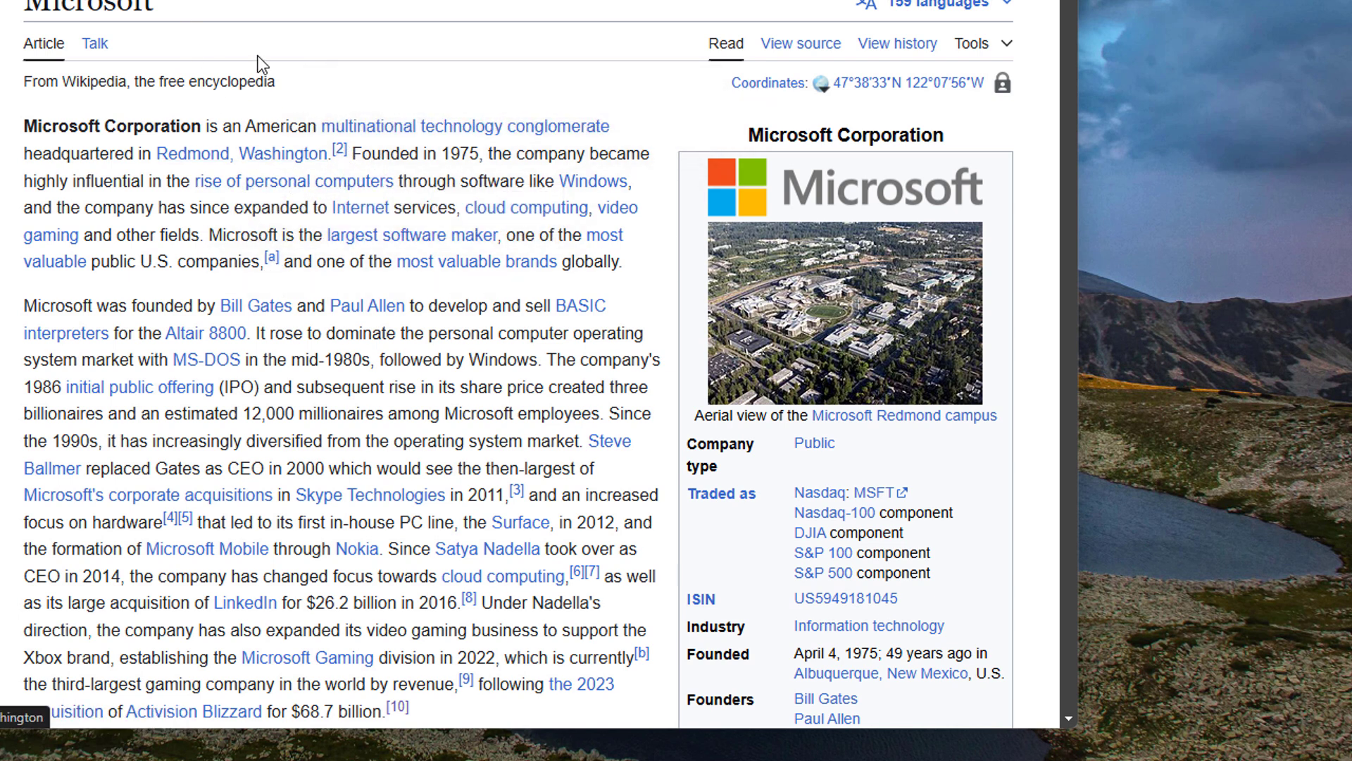
key(ctrl+Tab)
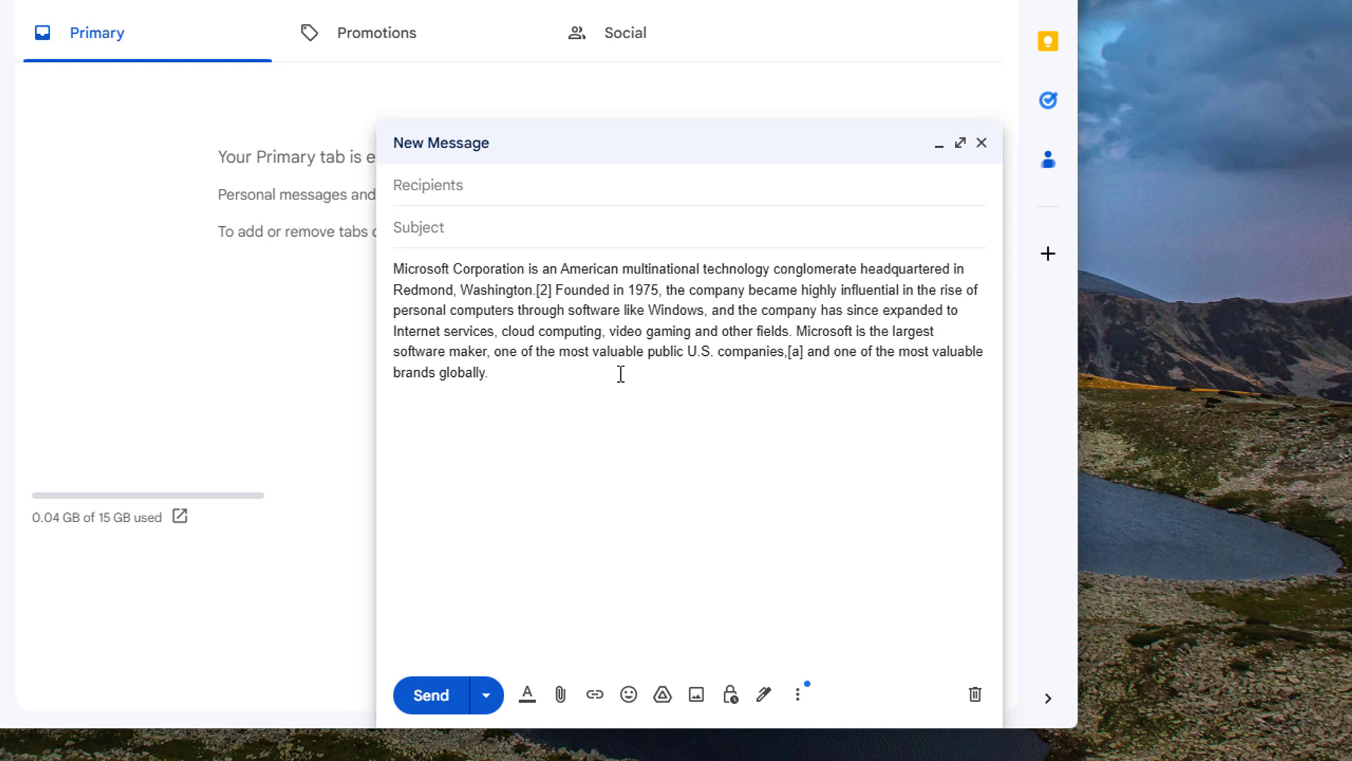
Empty the Gmail draft body, then paste the paragraph into a new Notepad document.
key(ctrl+a)
key(ctrl+c)
key(BackSpace)
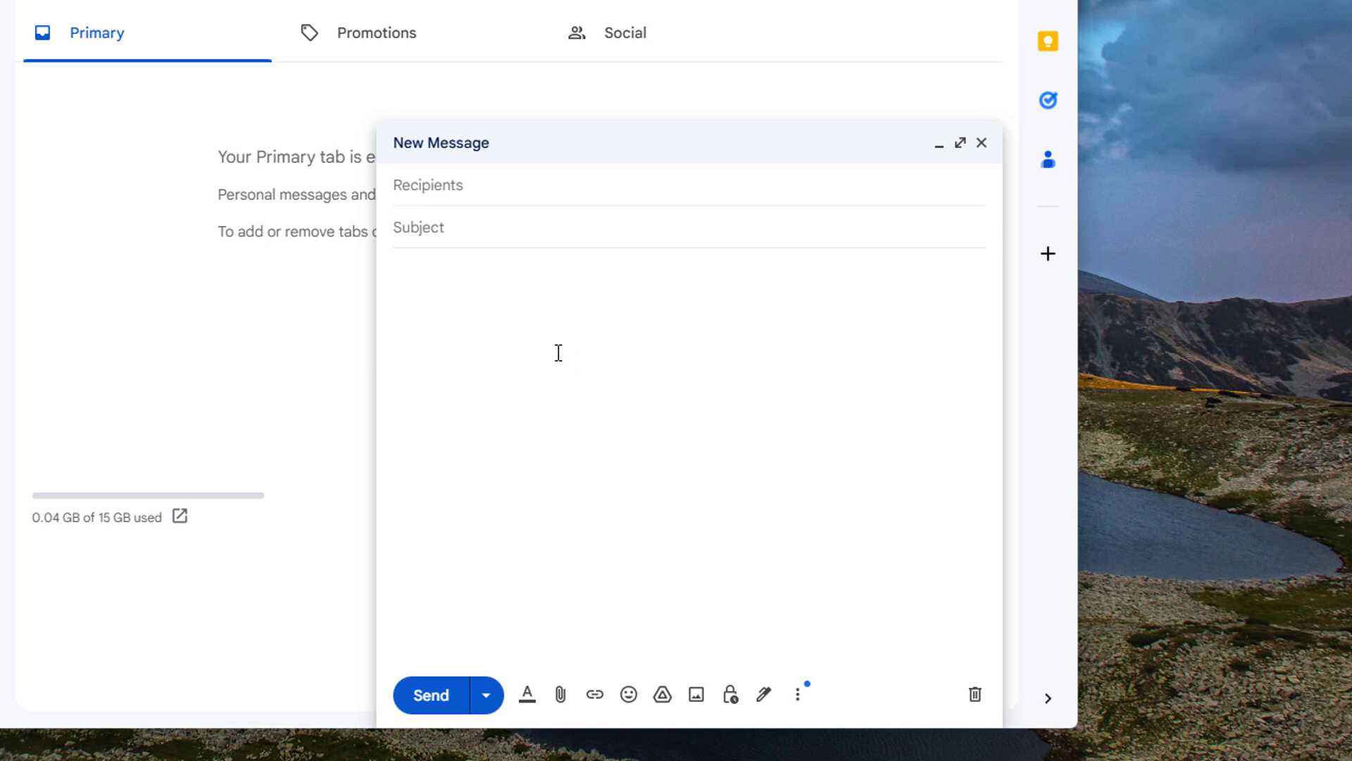
key(super)
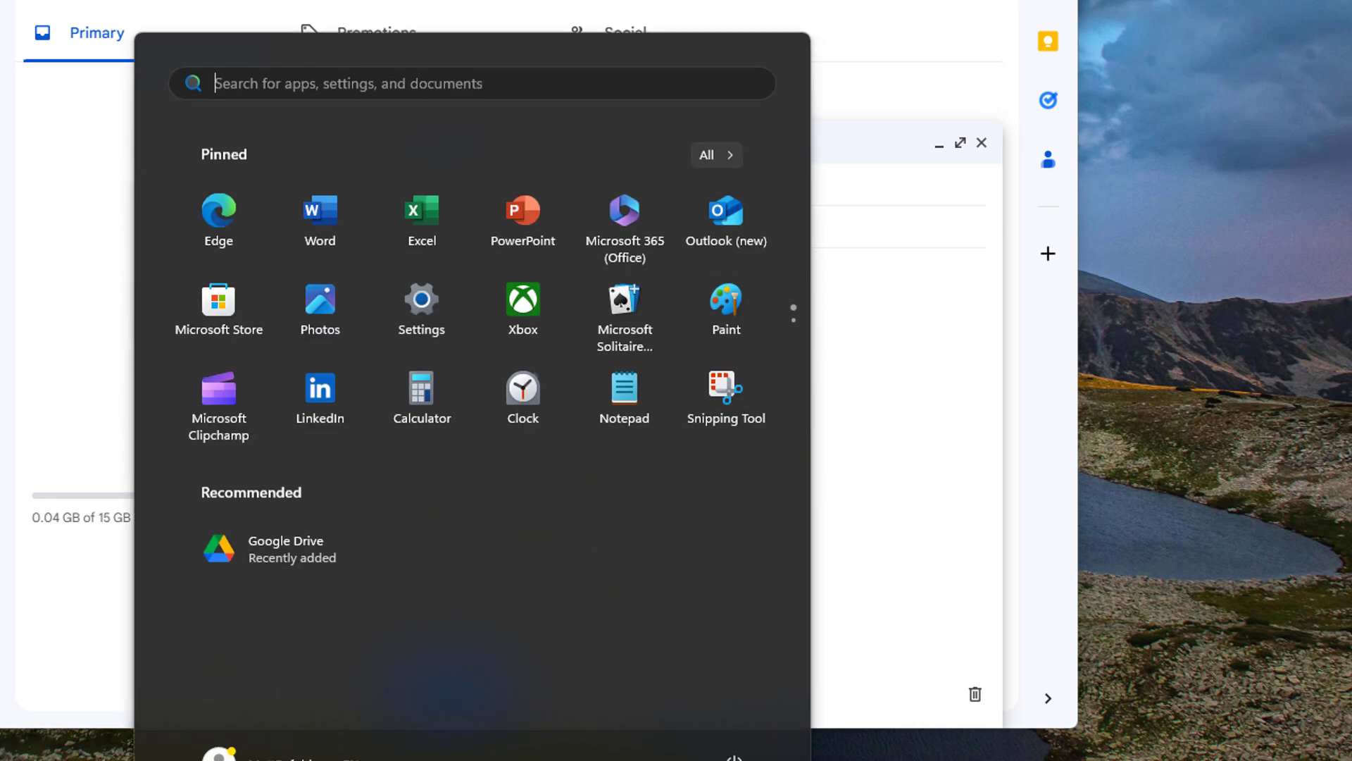
text(notepad)
key(Return)
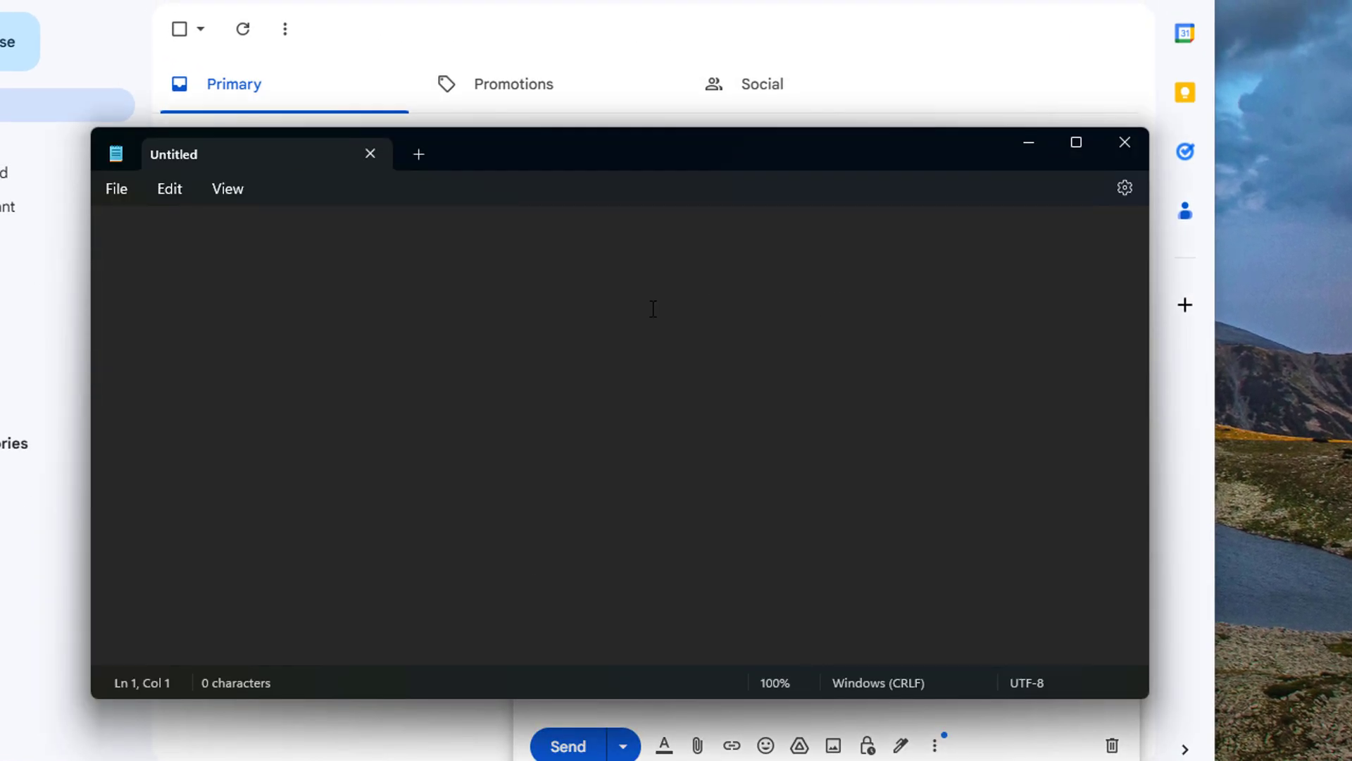
key(ctrl+v)
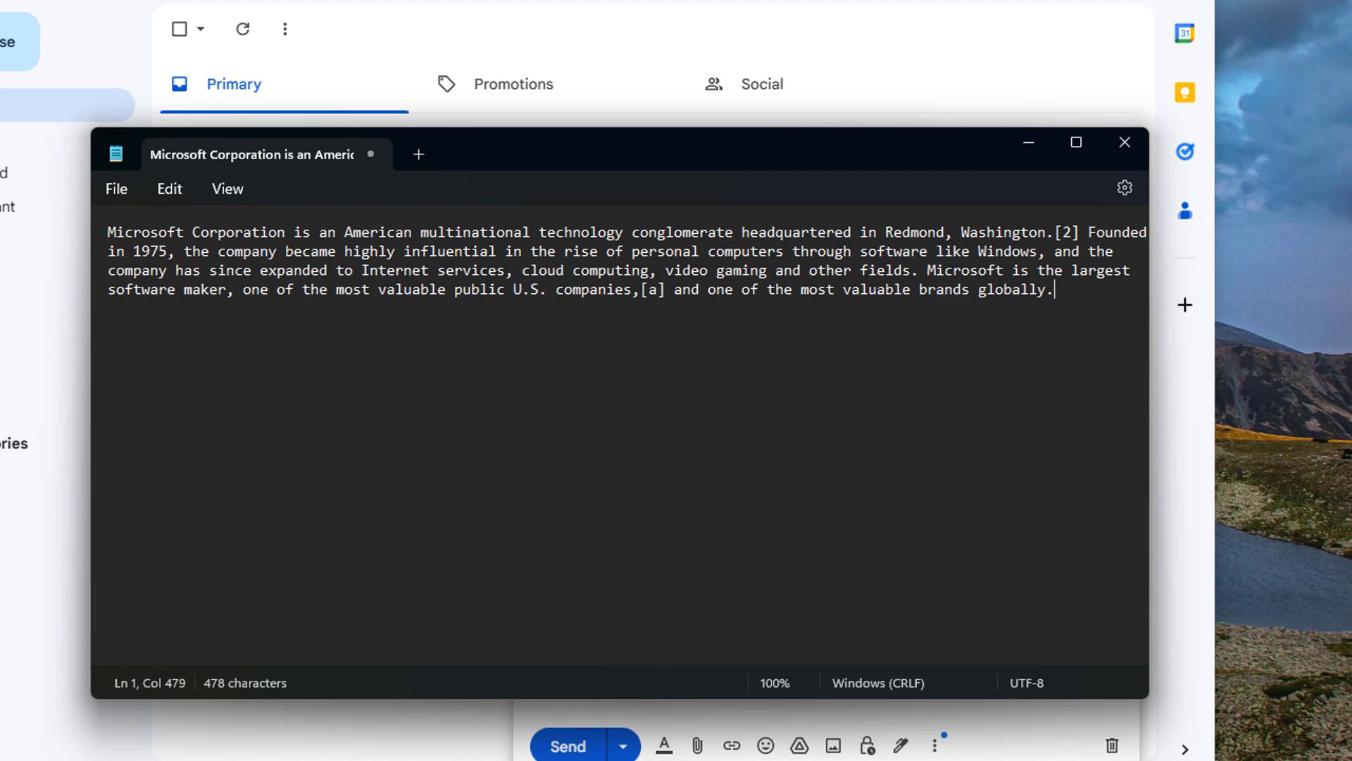
Compare with the formatted paste in Gmail, then copy the whole plain-text Notepad paragraph.
key(alt+Tab)
key(ctrl+v)
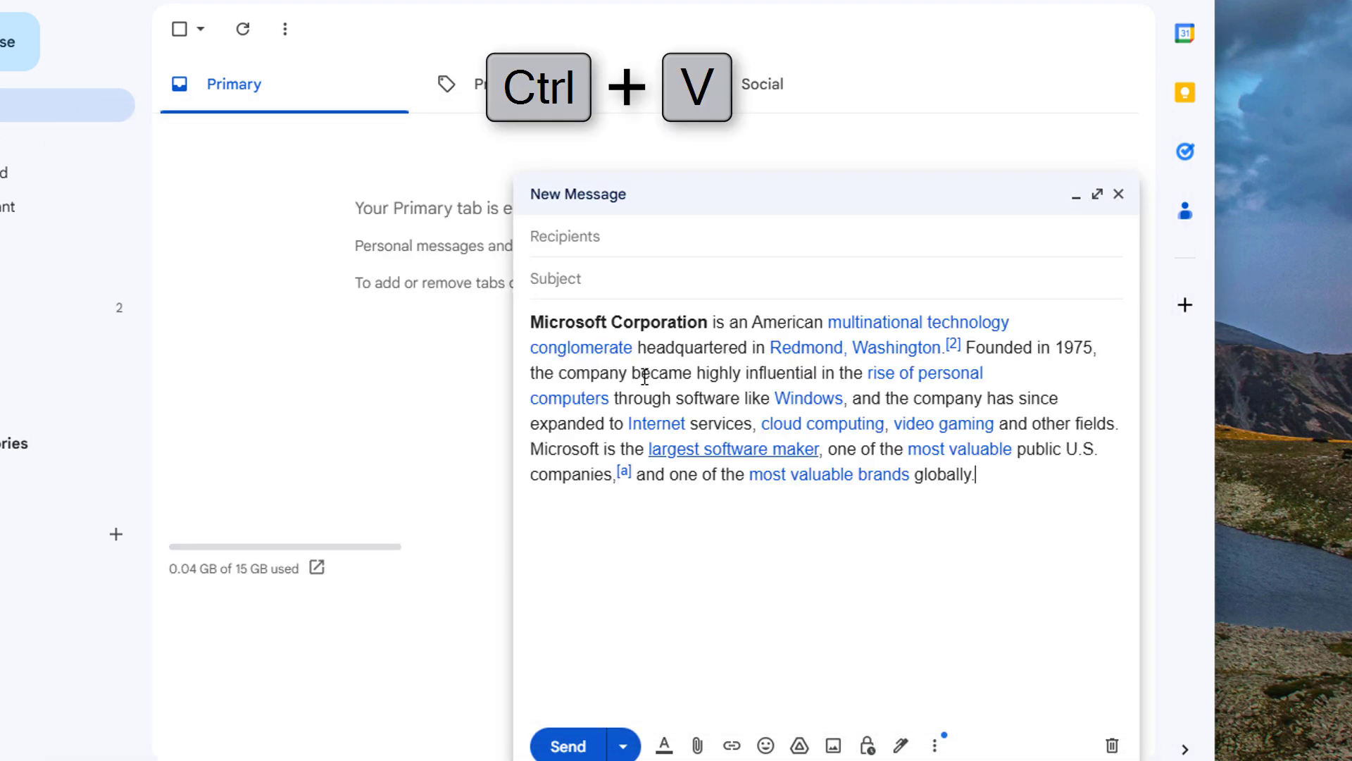
key(alt+Tab)
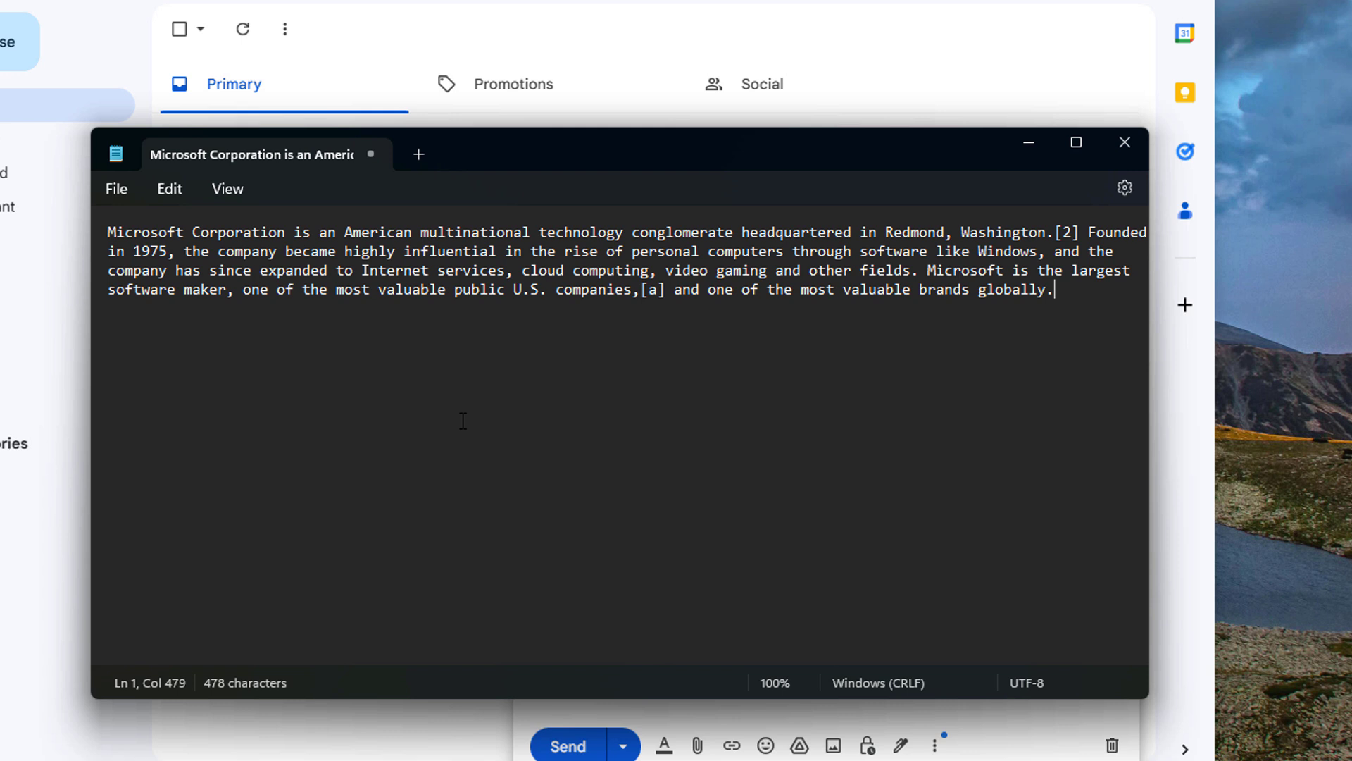
key(ctrl+a)
key(ctrl+c)
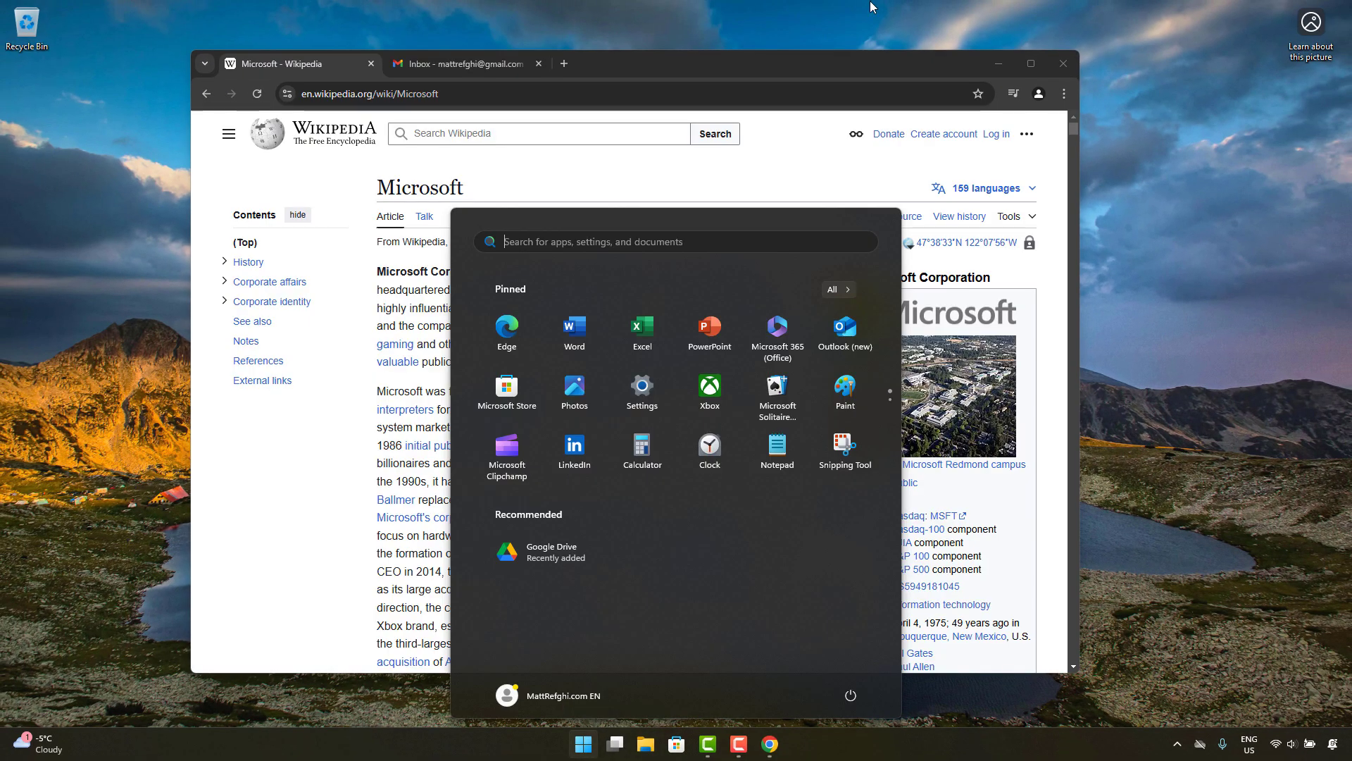
Launch Word with a blank document and paste the Microsoft paragraph with its bold name and links.
click(847, 44)
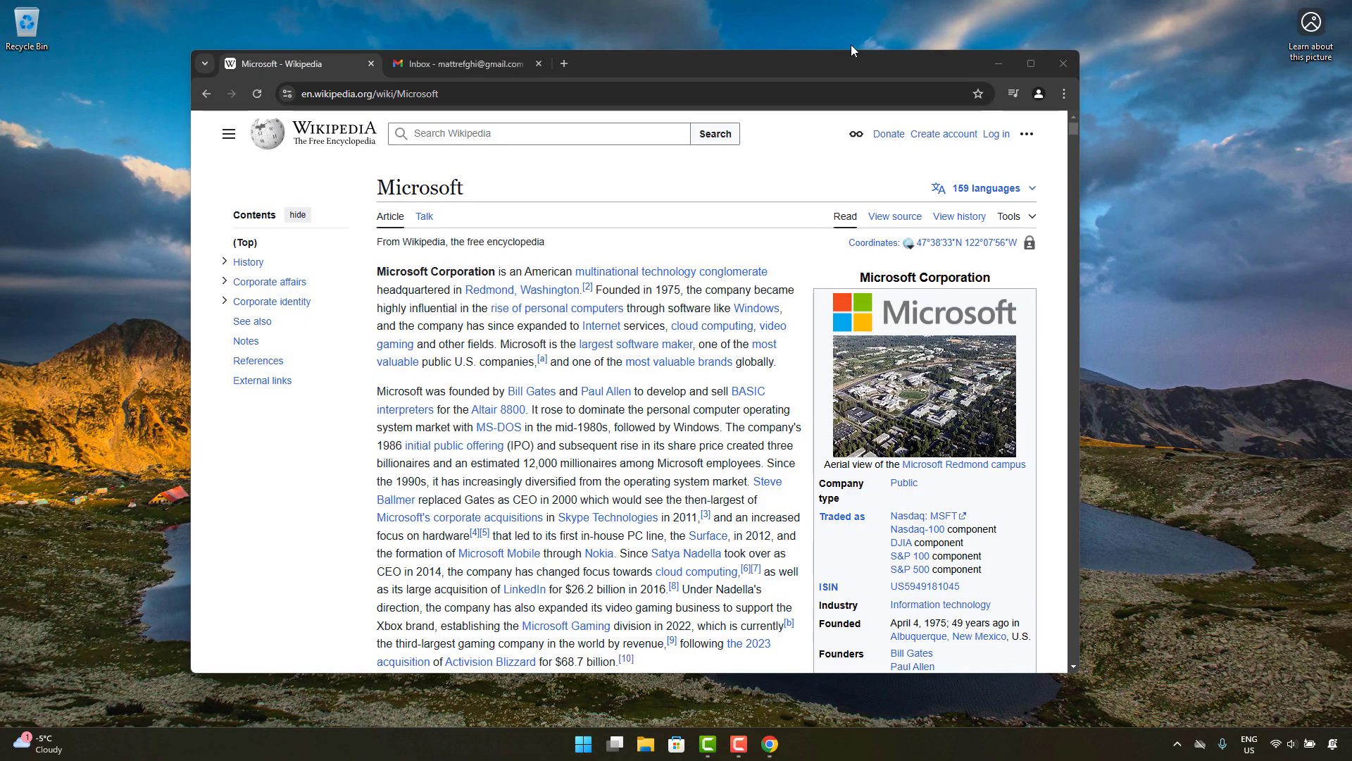
click(584, 744)
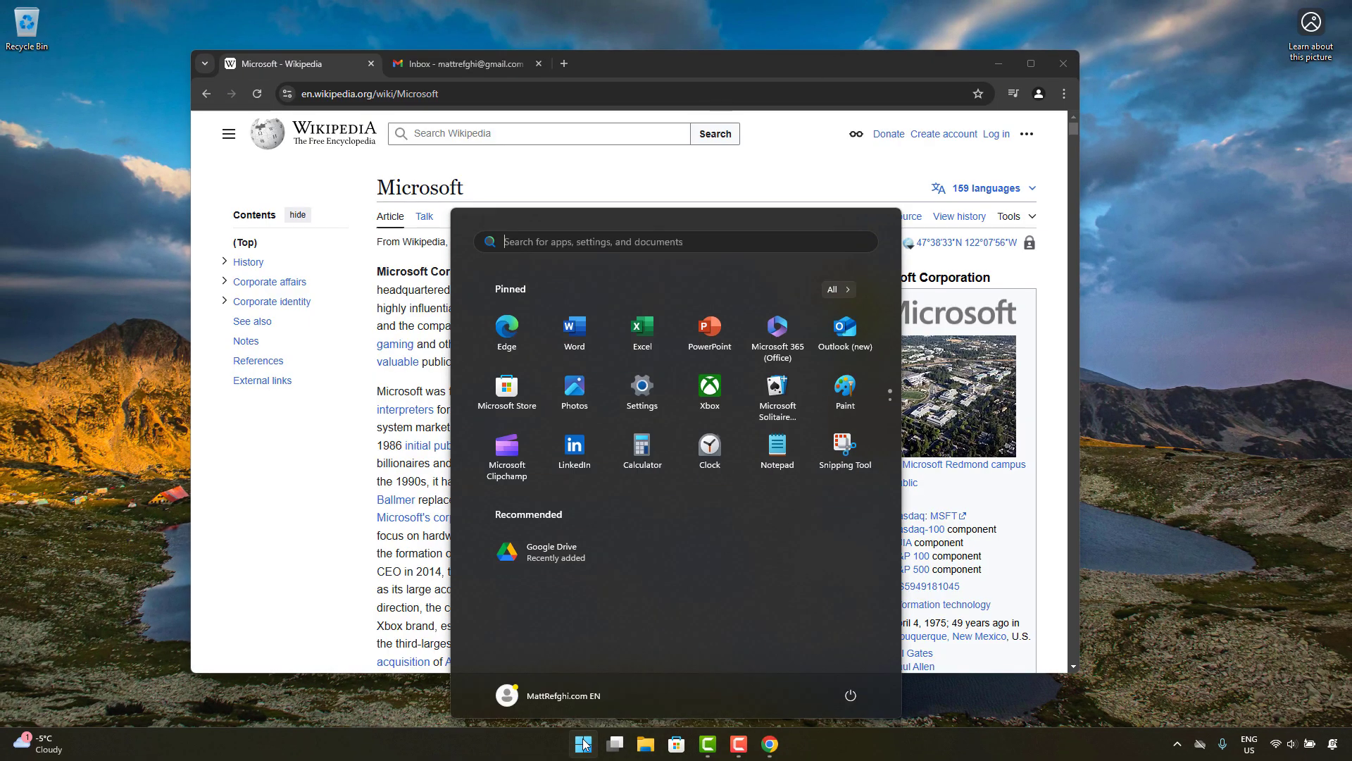
text(word)
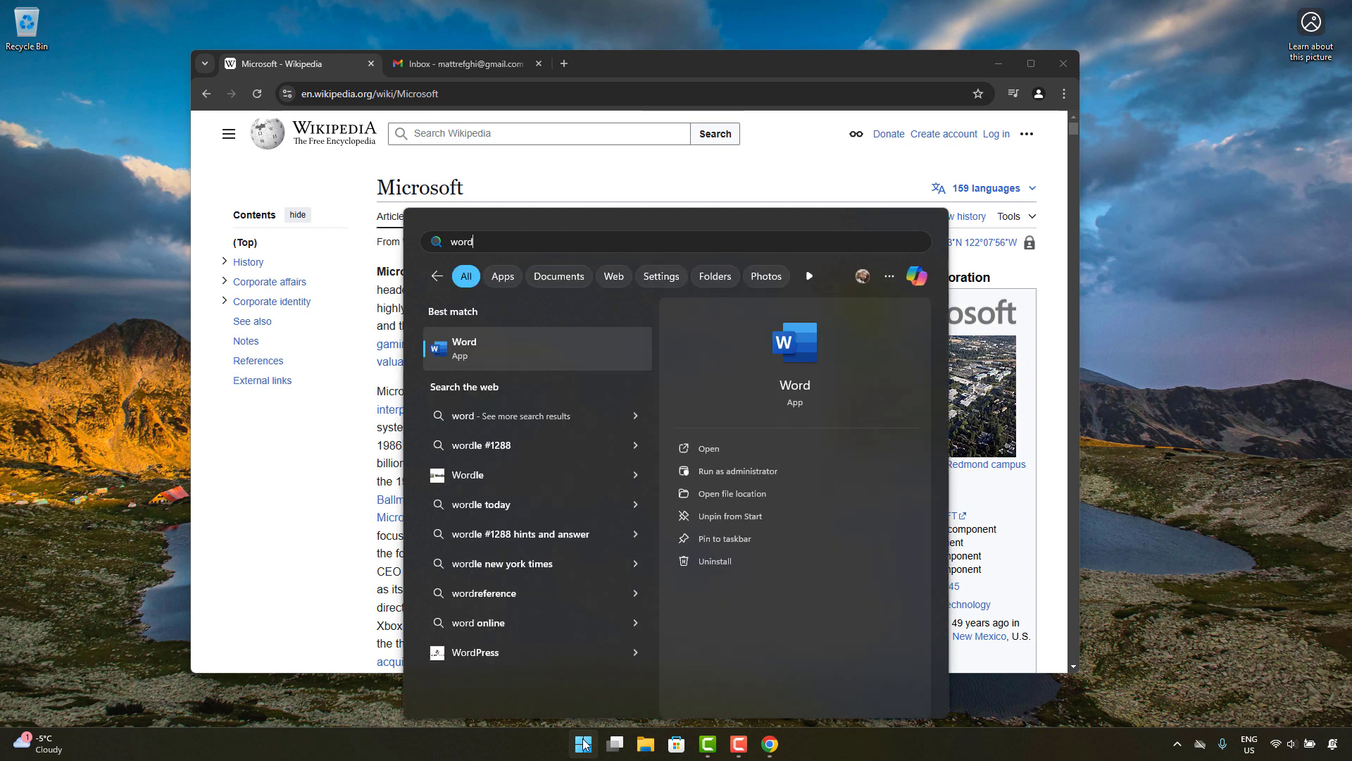
key(Return)
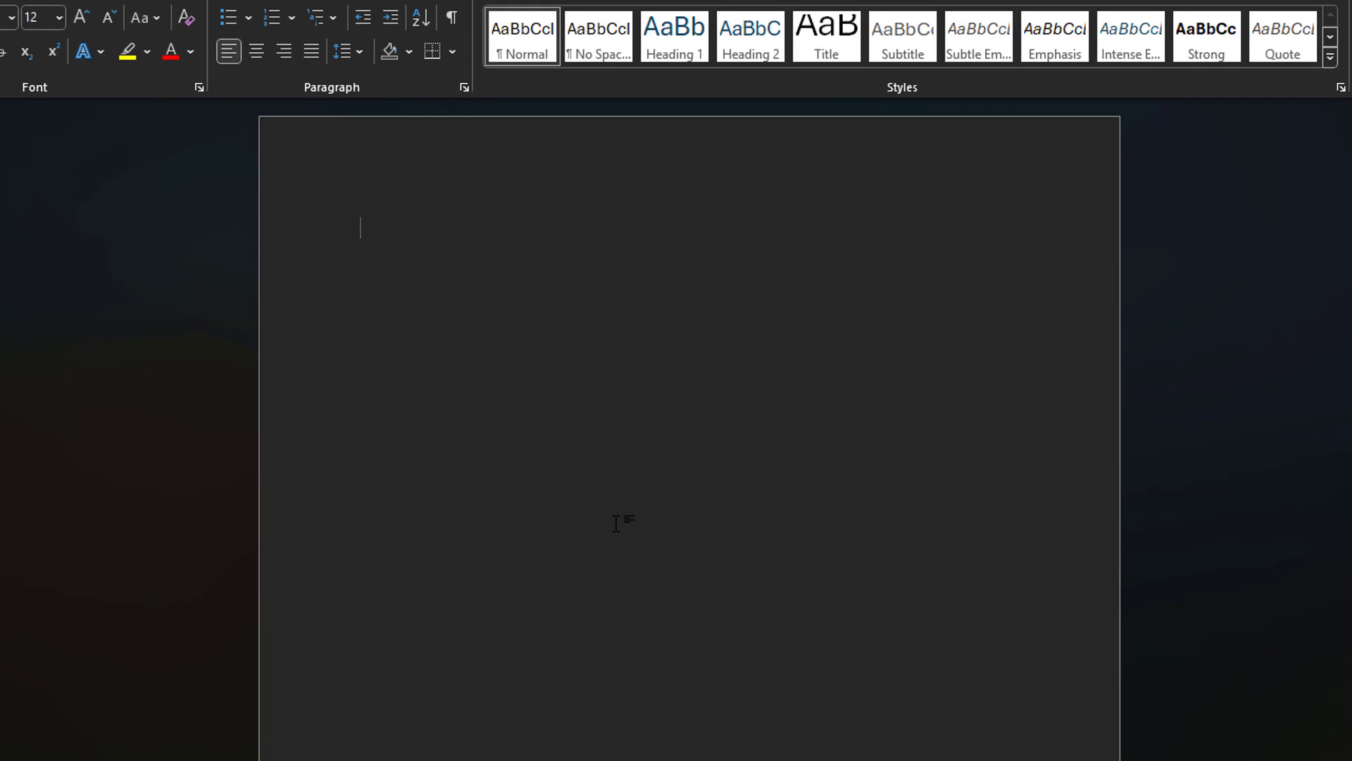
key(ctrl+v)
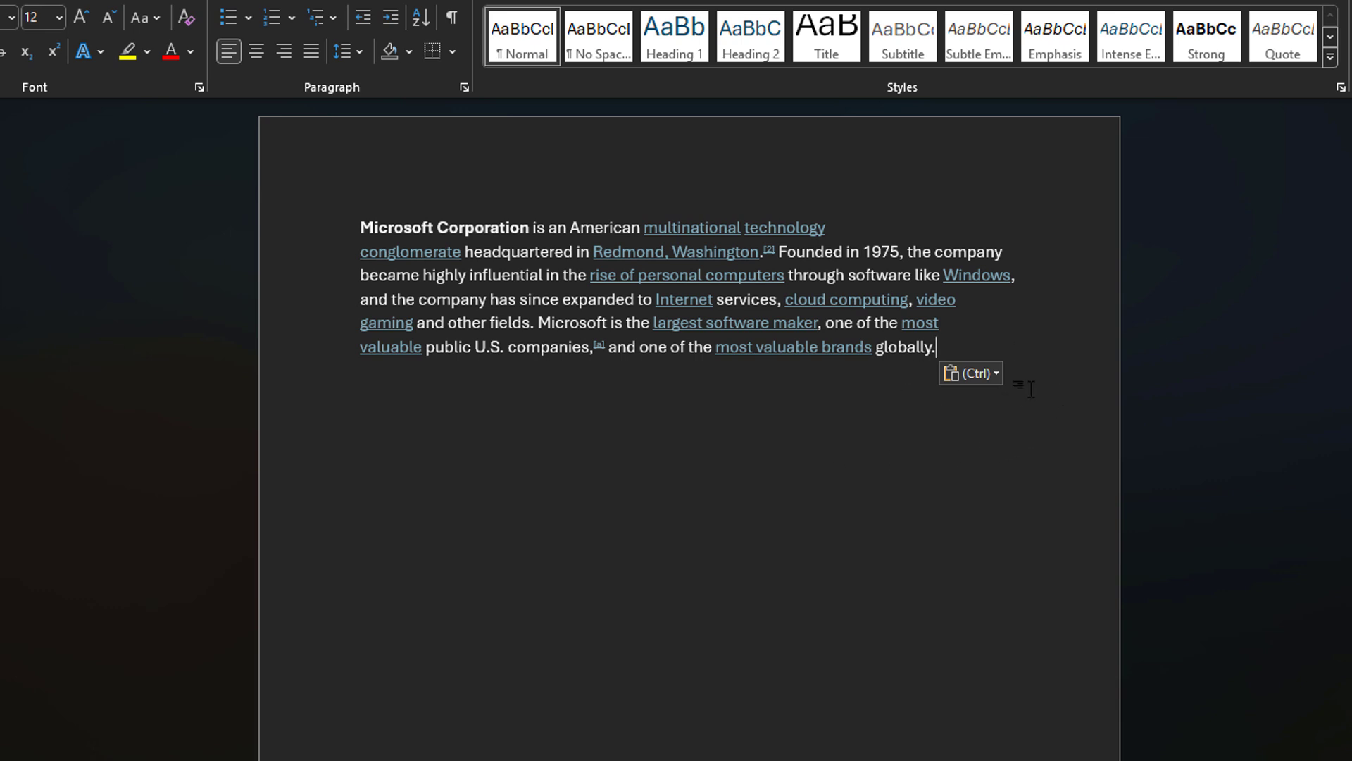
click(996, 371)
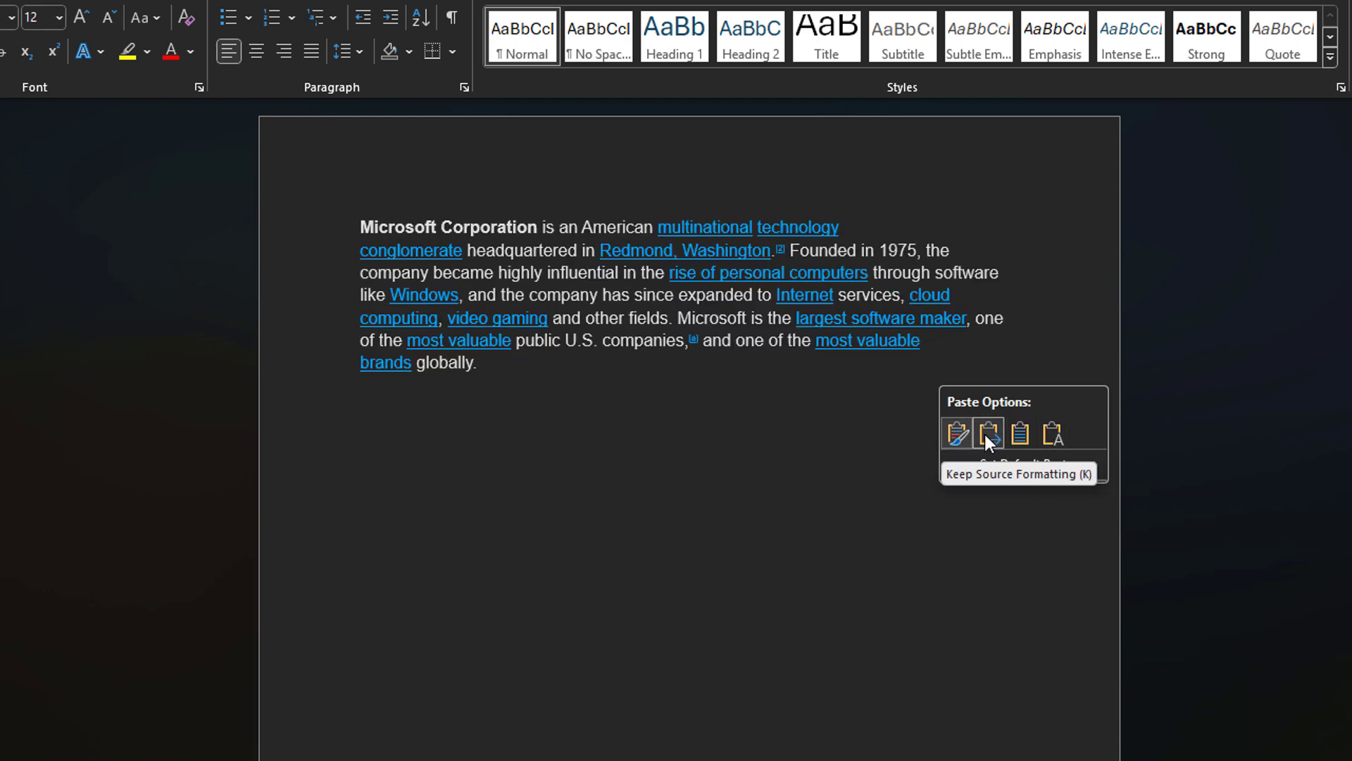
click(1055, 433)
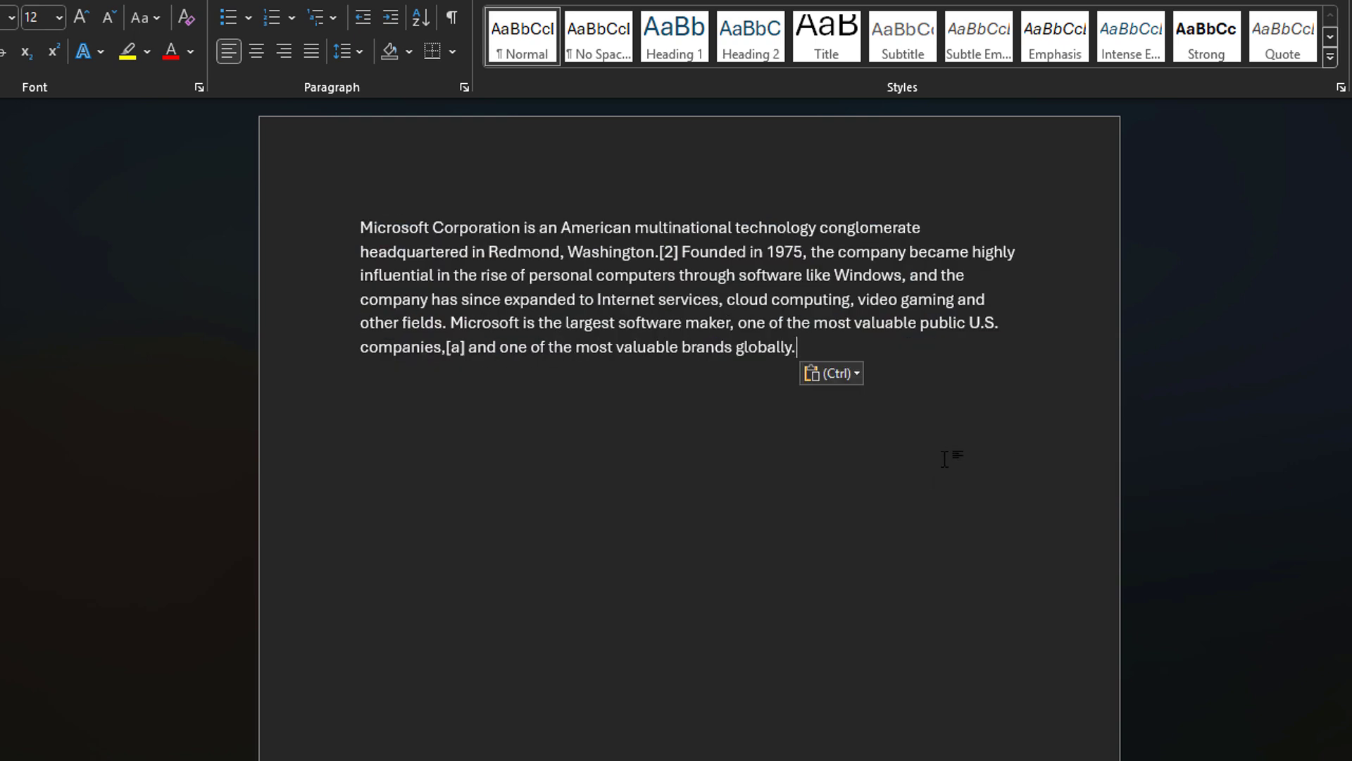
key(ctrl)
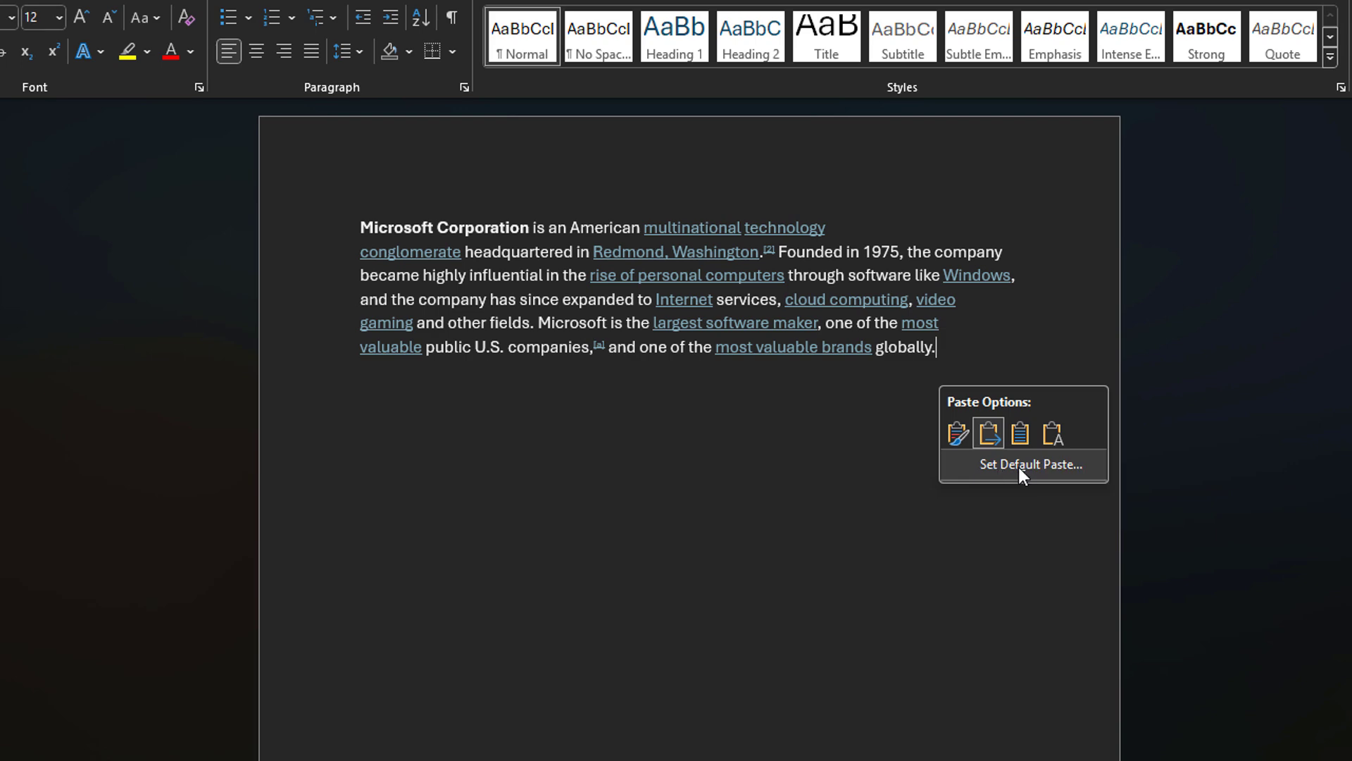
Review Word's default paste options, then apply Keep Text Only so the paragraph loses its bold and links.
click(1068, 468)
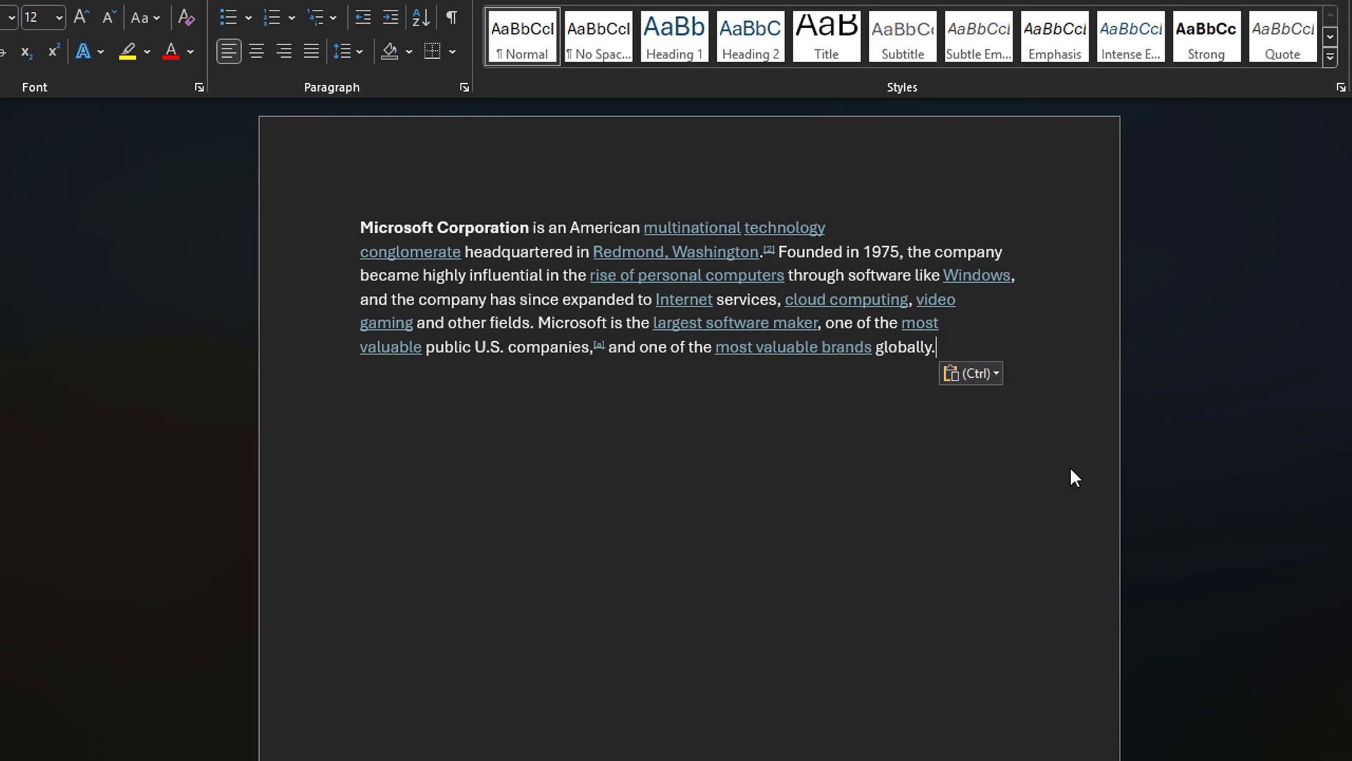
scroll(729, 327, down, 3)
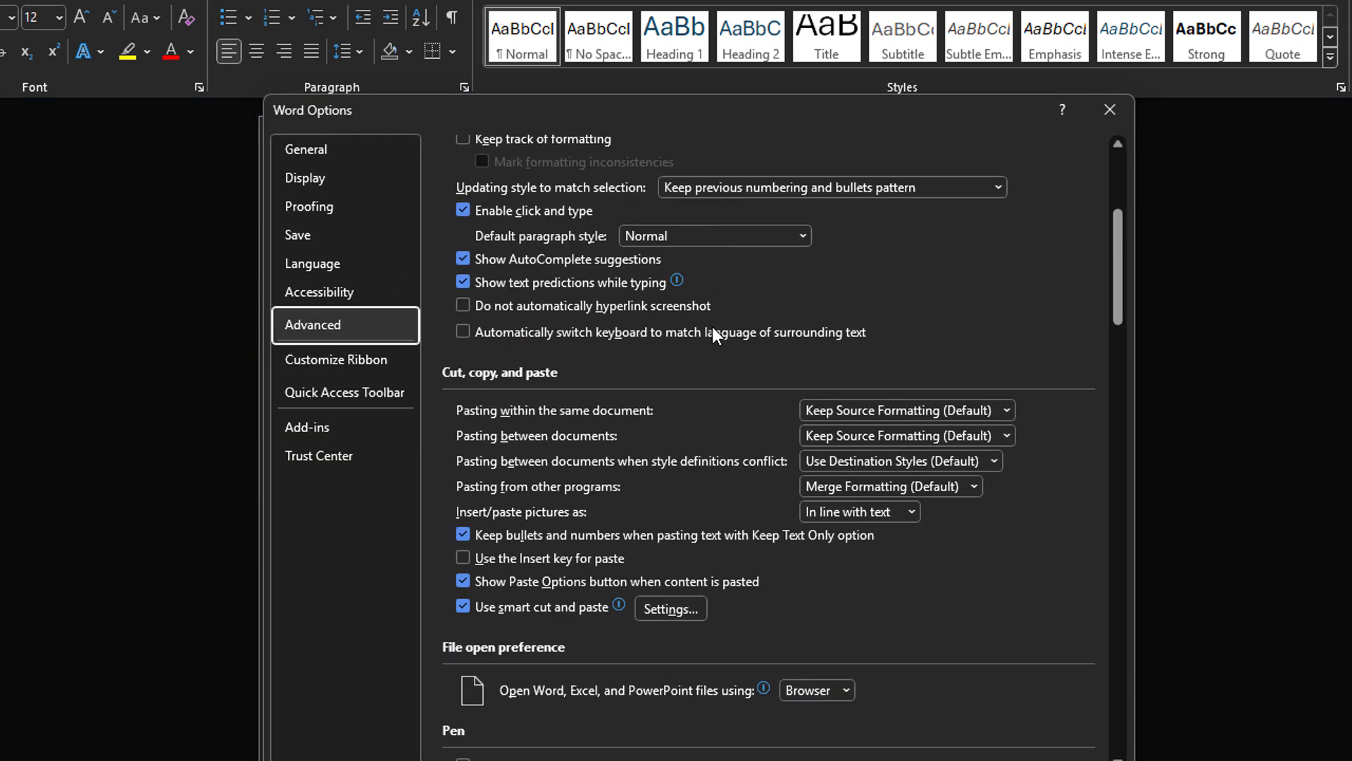
scroll(712, 331, down, 1)
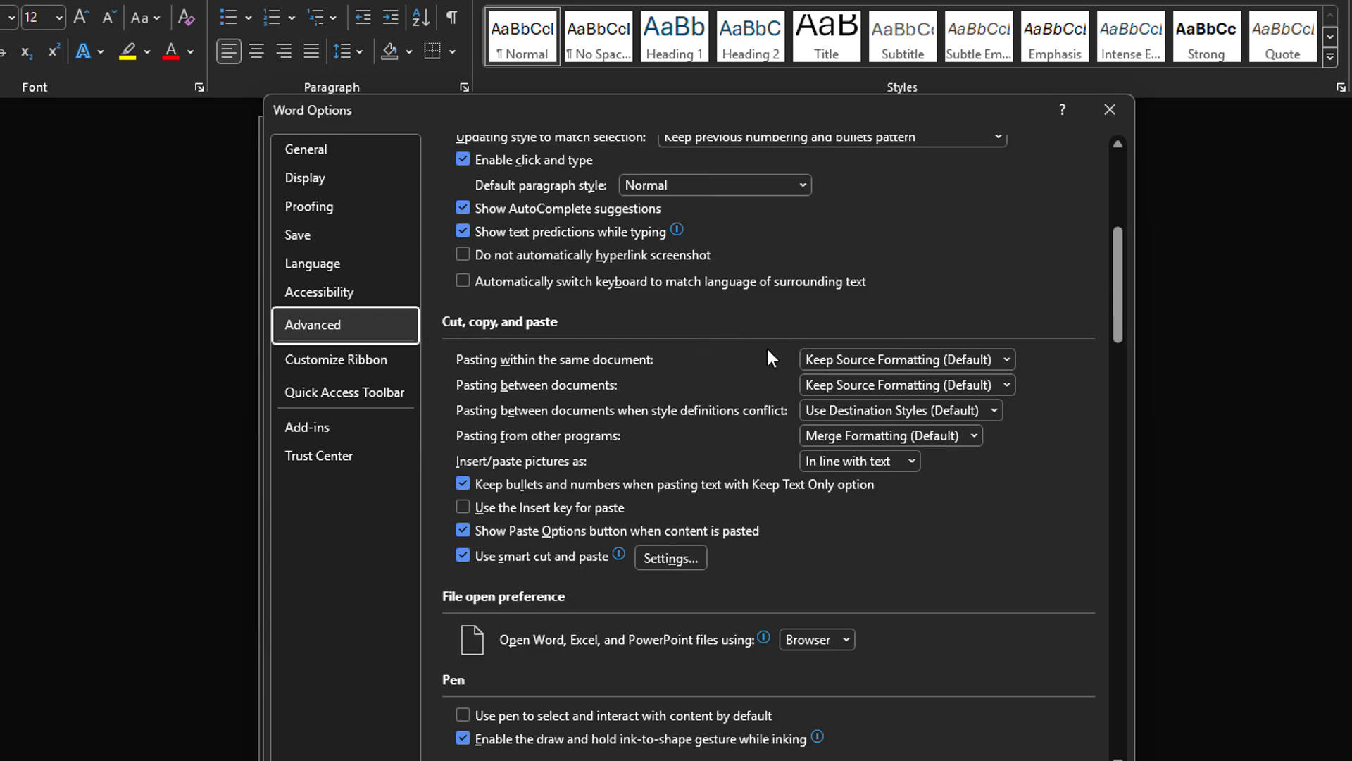
click(952, 356)
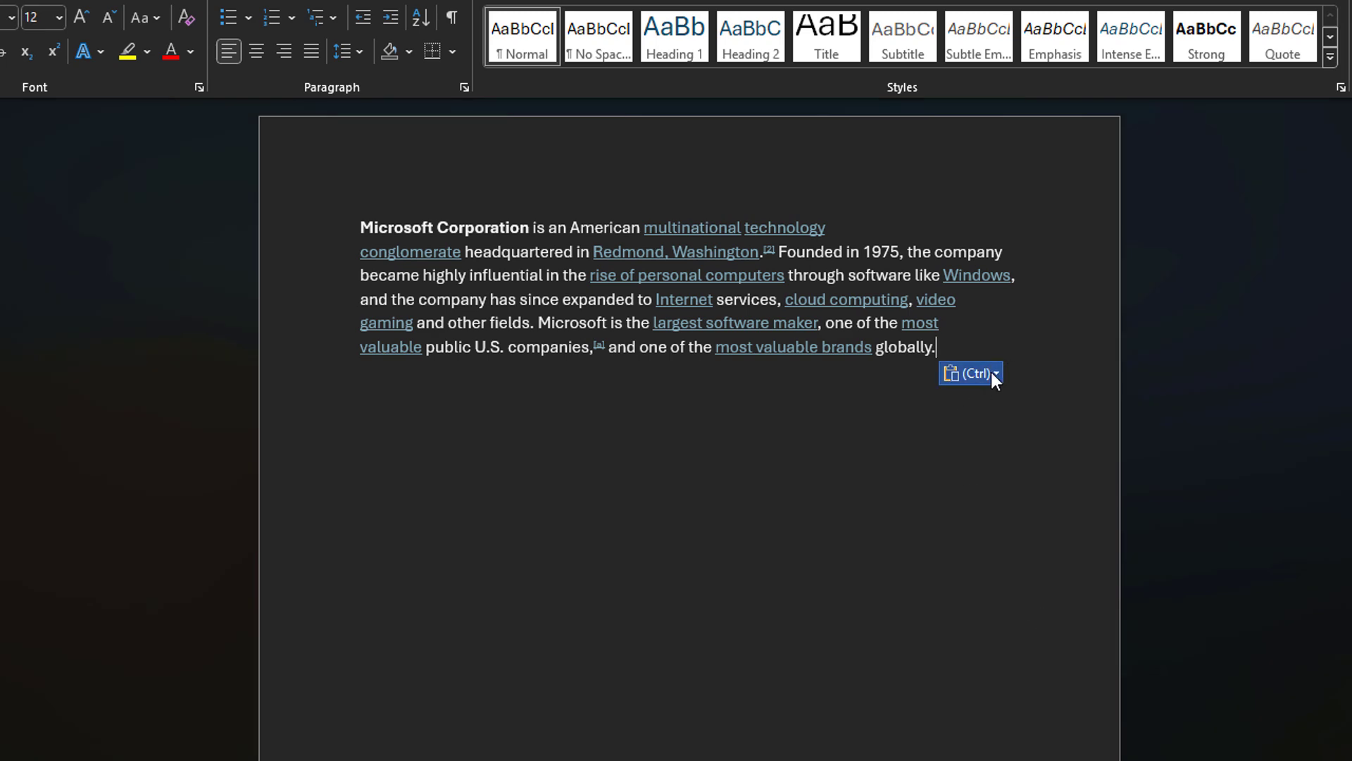
key(ctrl+t)
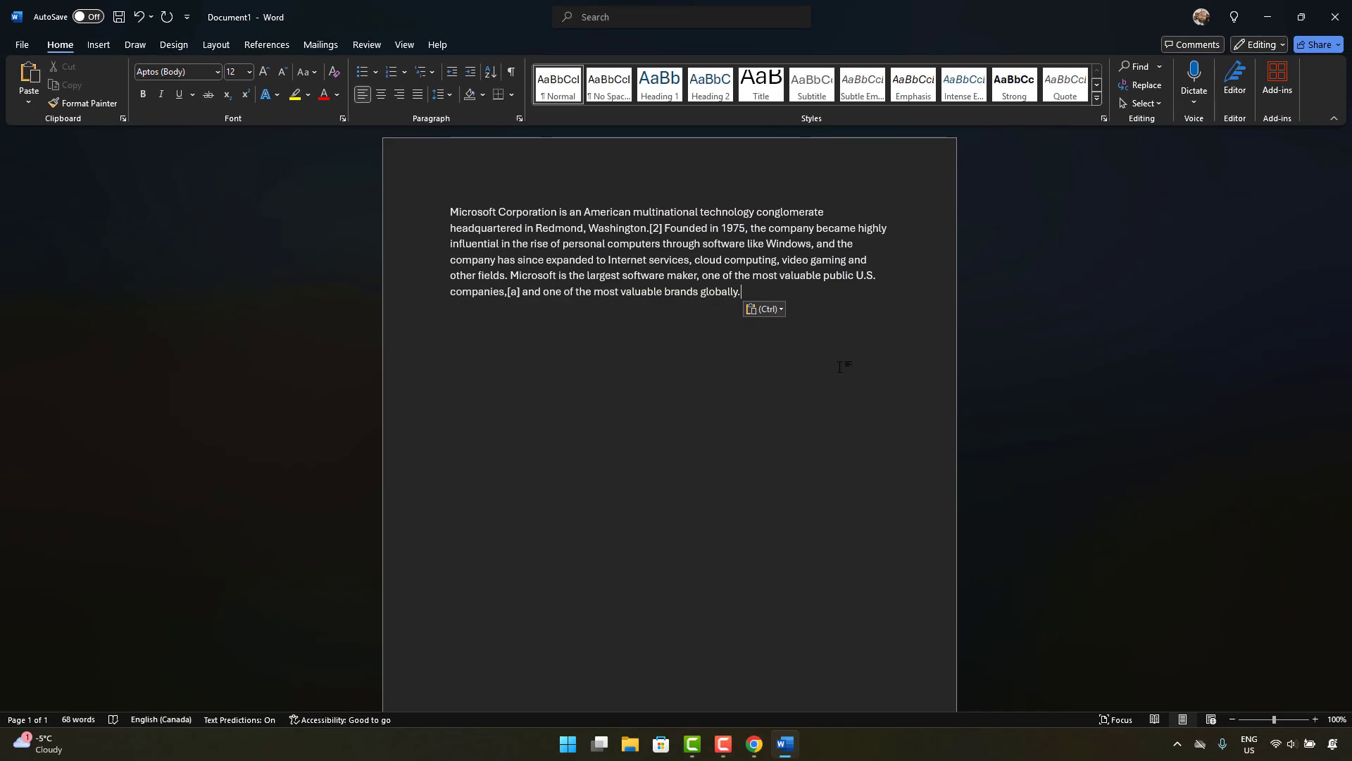